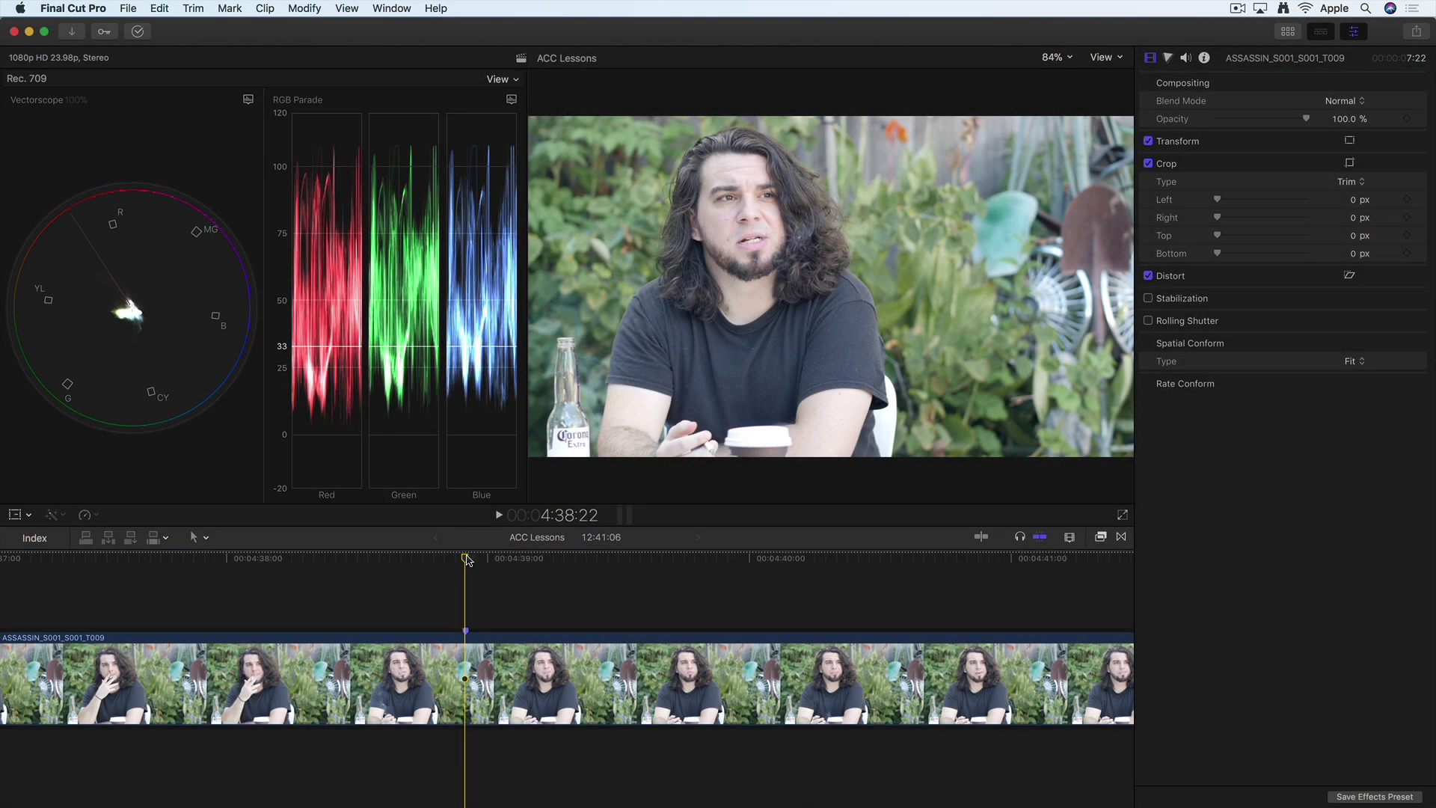
In a color wheels correction, darken the Shadows and nudge the Master wheel toward orange.
{"action": "key", "text": "super+6"}
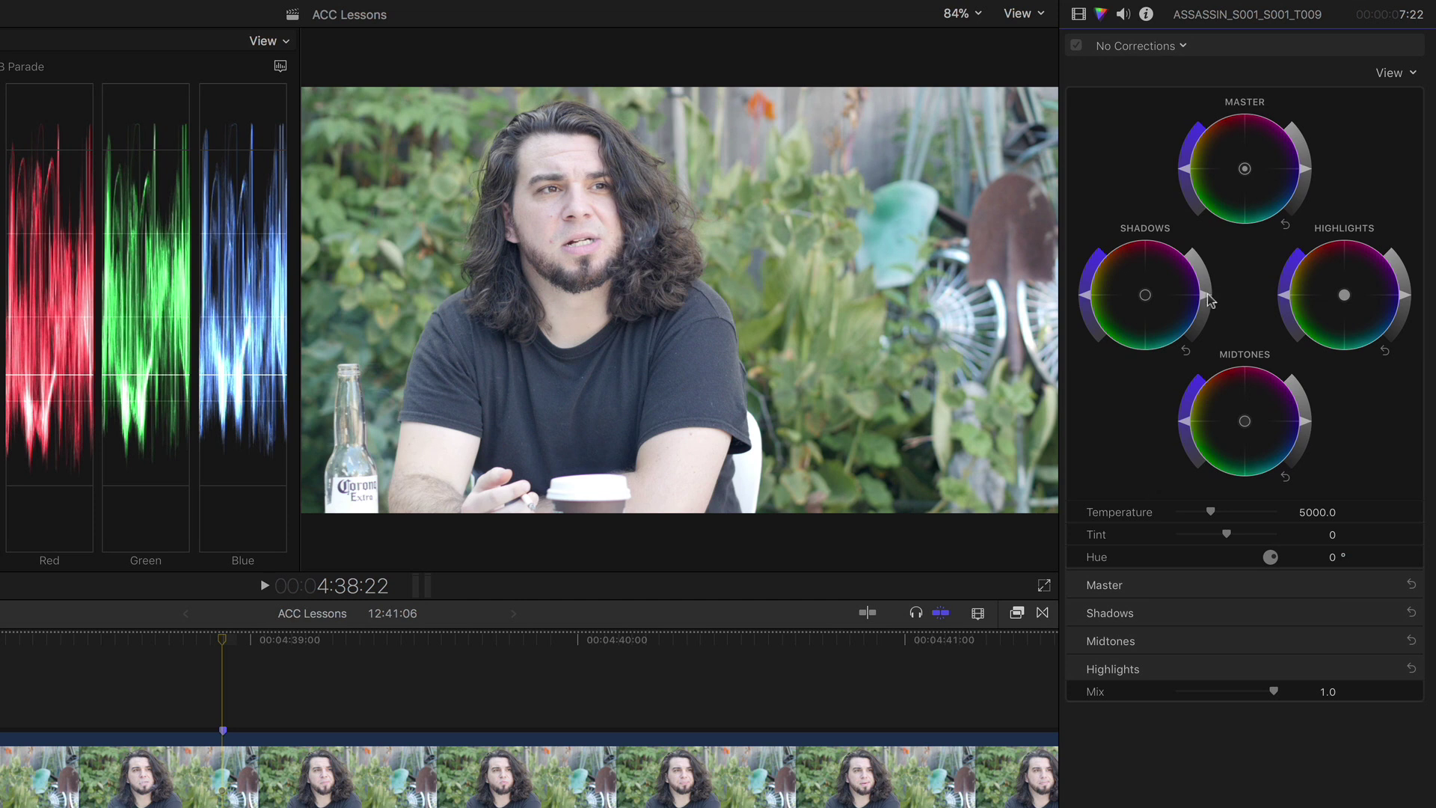
{"action": "left_click_drag", "start_coordinate": [1205, 297], "coordinate": [1206, 309]}
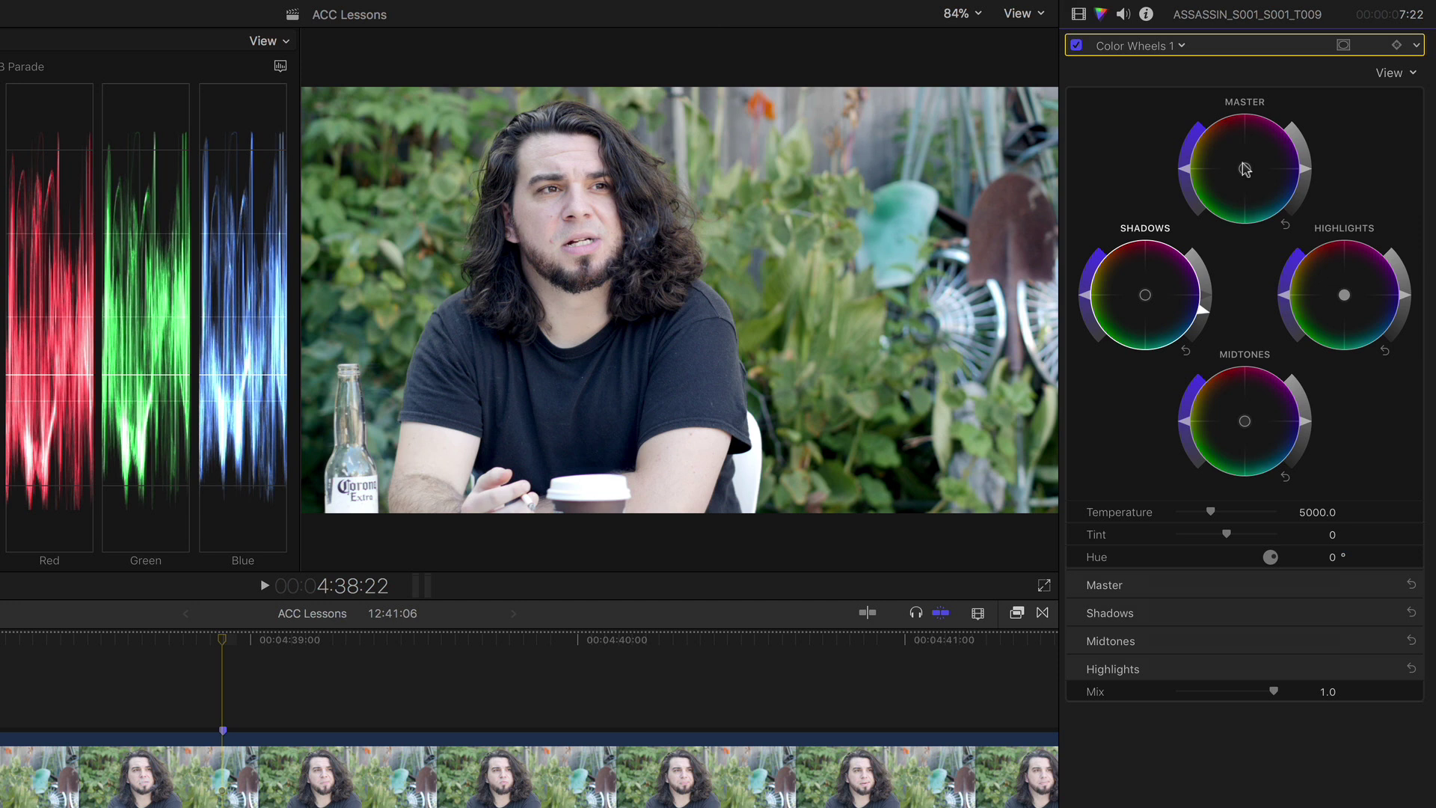
{"action": "left_click_drag", "start_coordinate": [1245, 169], "coordinate": [1225, 149]}
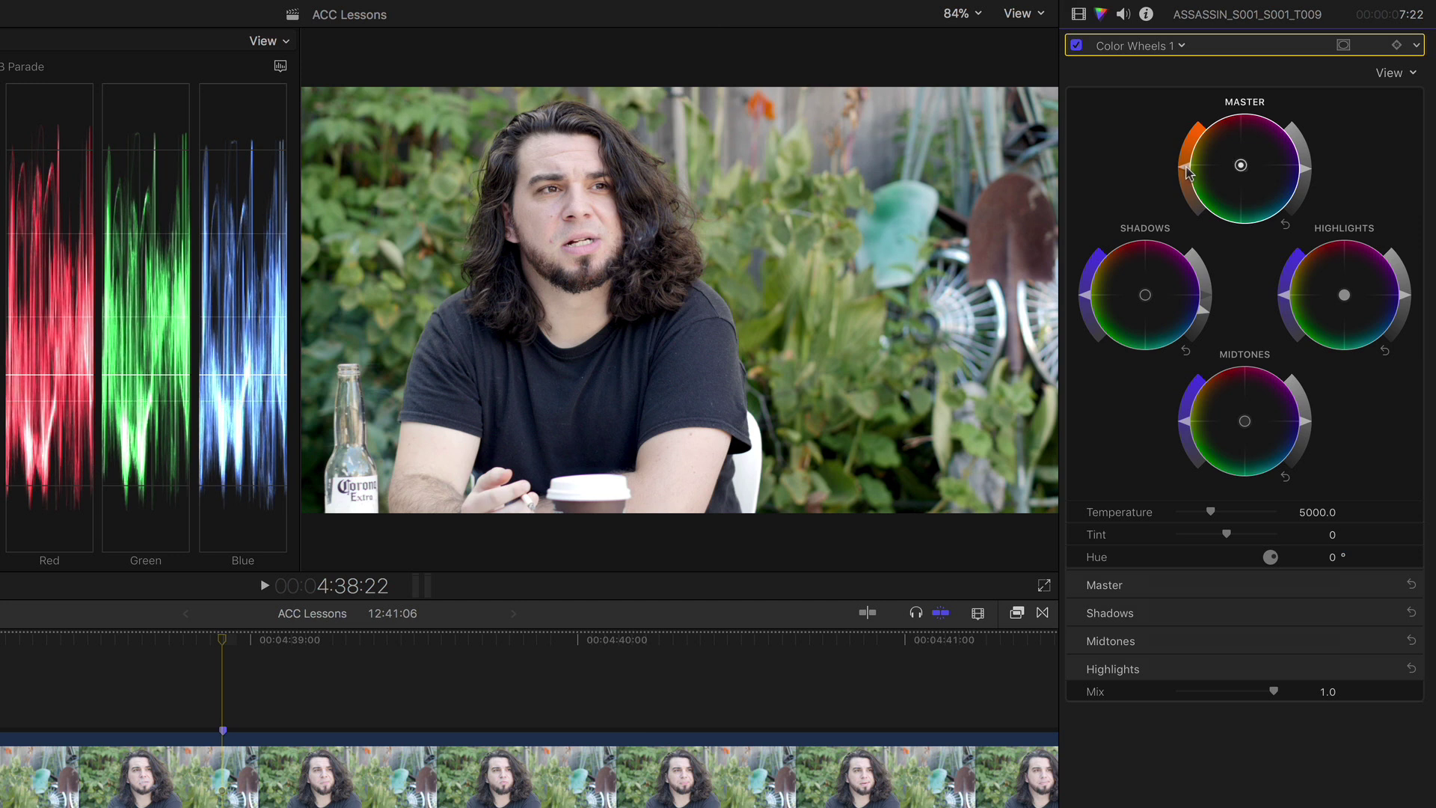
{"action": "left_click_drag", "start_coordinate": [1188, 171], "coordinate": [1189, 172]}
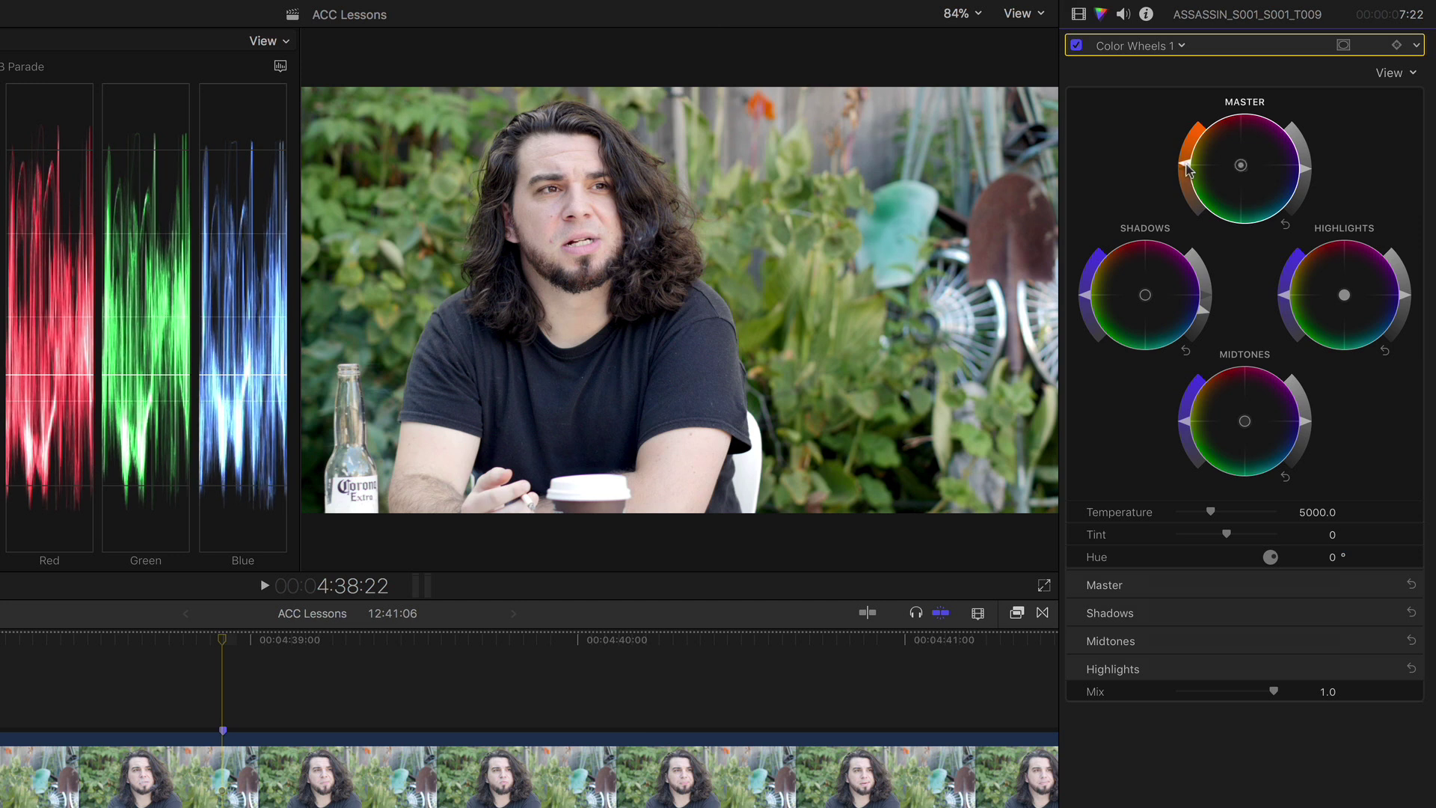
Toggle the wheels correction off and on to compare before and after.
{"action": "key", "text": "alt+super+b"}
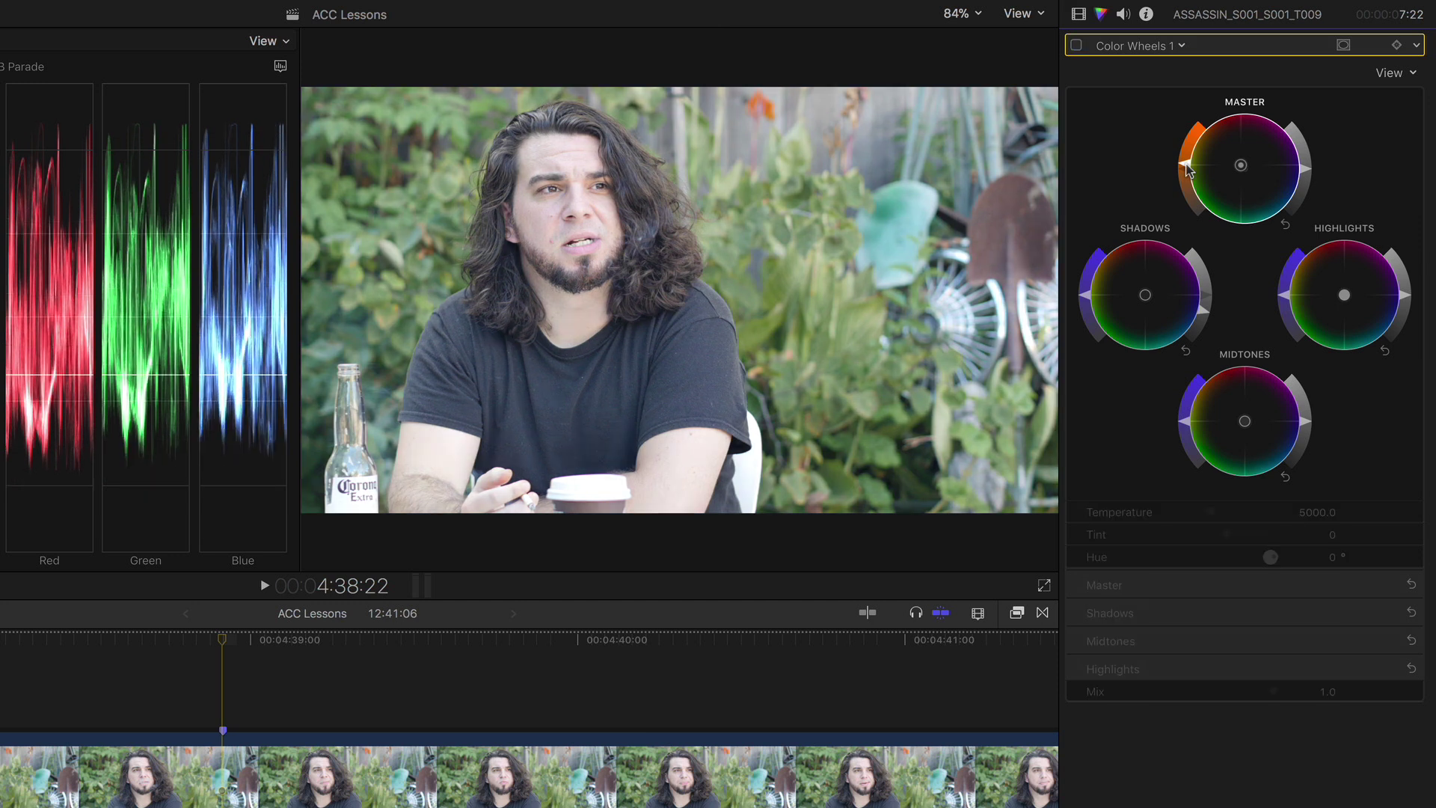
{"action": "key", "text": "alt+super+b"}
{"action": "key", "text": "alt+super+b"}
{"action": "key", "text": "alt+super+b"}
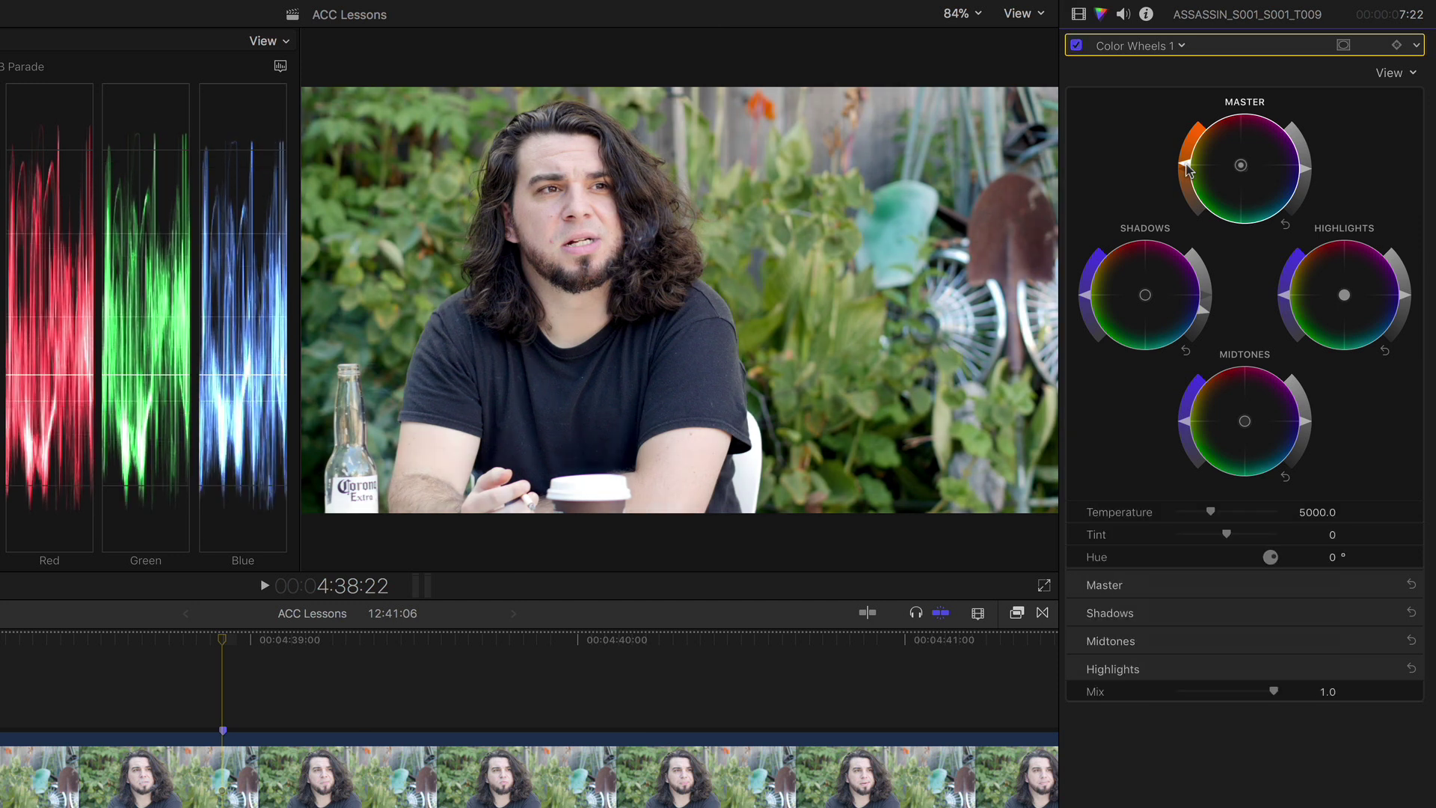
{"action": "key", "text": "alt+super+b"}
{"action": "key", "text": "alt+super+b"}
Add Color Curves and bend the red curve into an S, lowering shadows and raising highlights.
{"action": "key", "text": "super+6"}
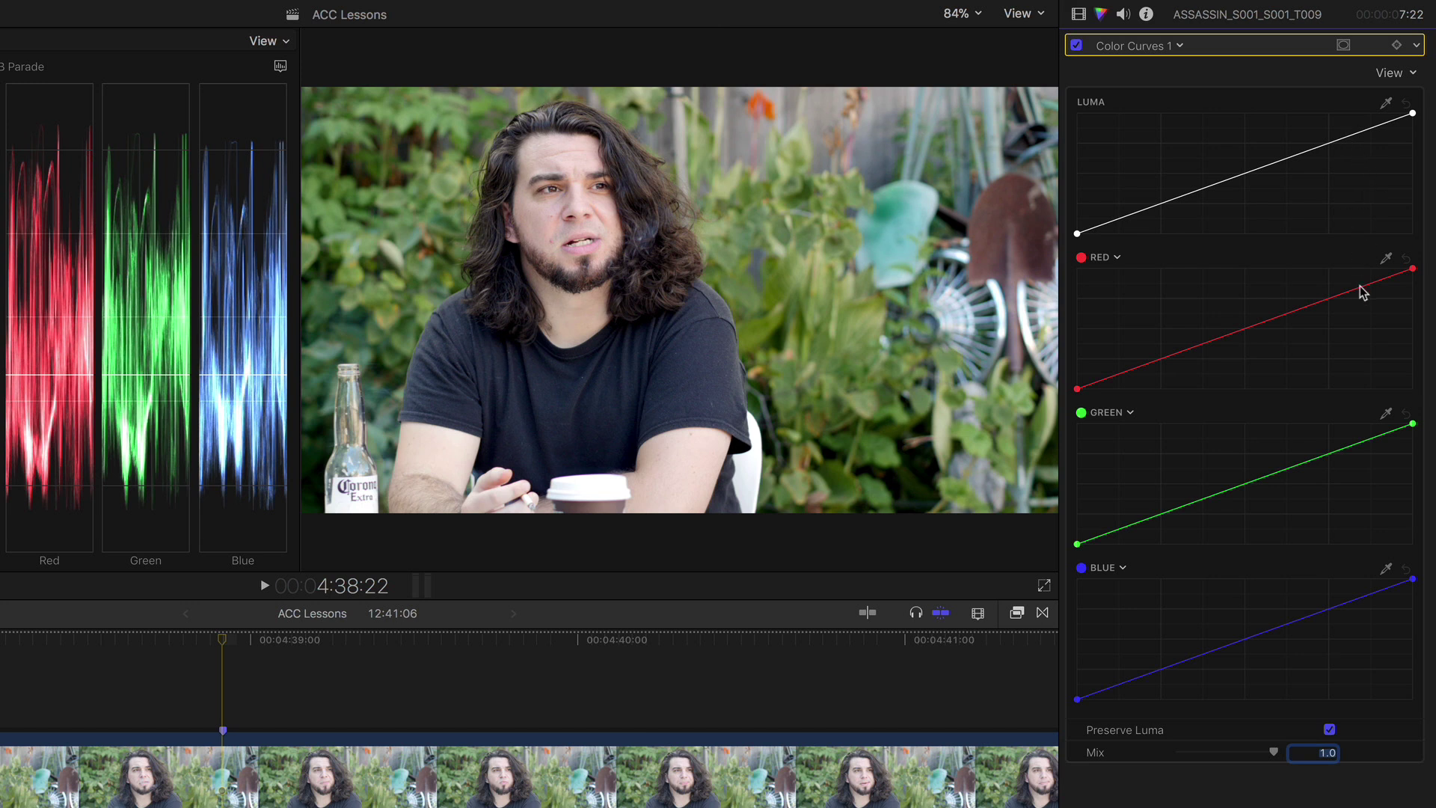
{"action": "left_click_drag", "start_coordinate": [1279, 324], "coordinate": [1232, 337]}
{"action": "left_click", "coordinate": [1237, 329]}
{"action": "left_click", "coordinate": [1366, 277]}
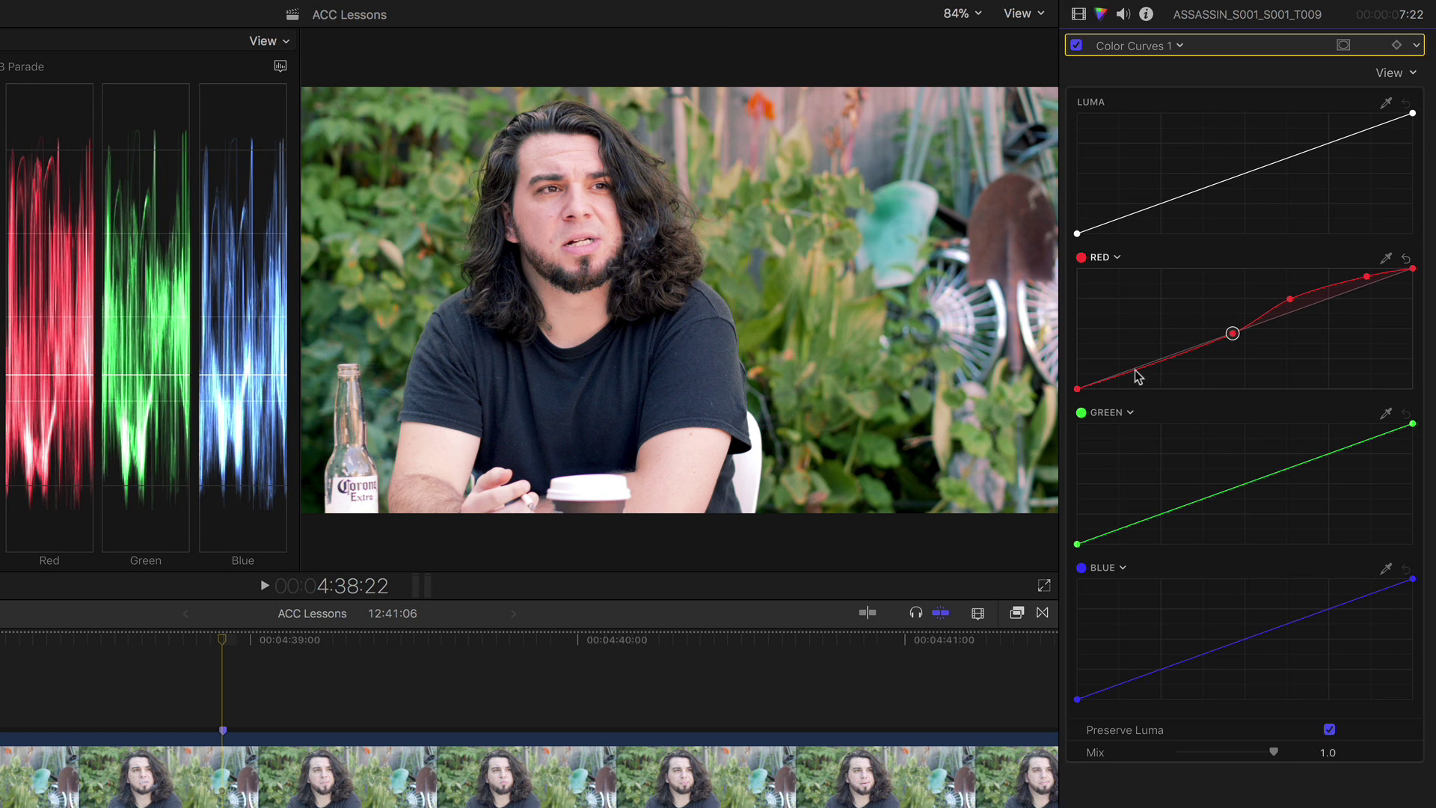
{"action": "left_click_drag", "start_coordinate": [1137, 375], "coordinate": [1151, 375]}
{"action": "left_click", "coordinate": [1290, 300]}
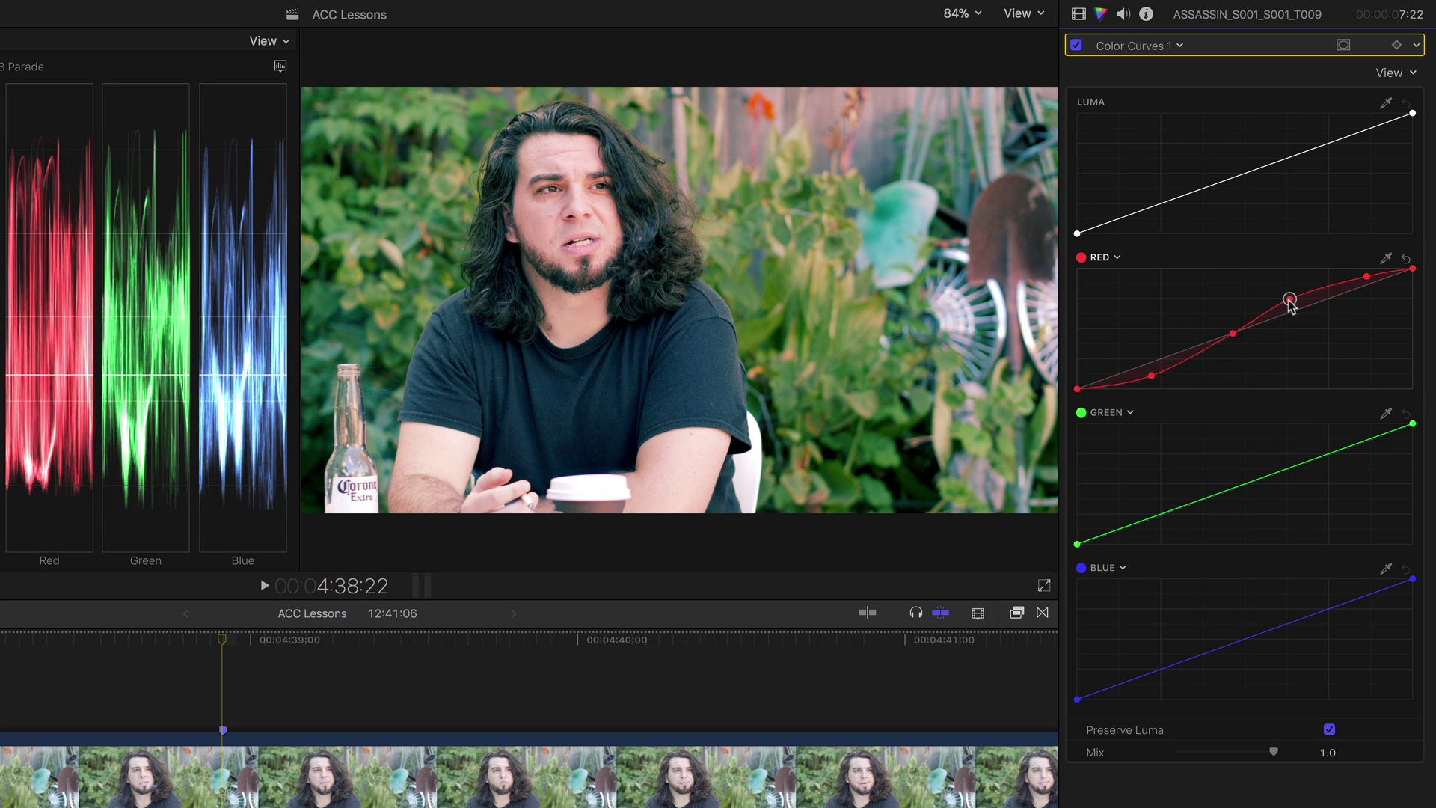
{"action": "left_click_drag", "start_coordinate": [1290, 300], "coordinate": [1299, 302]}
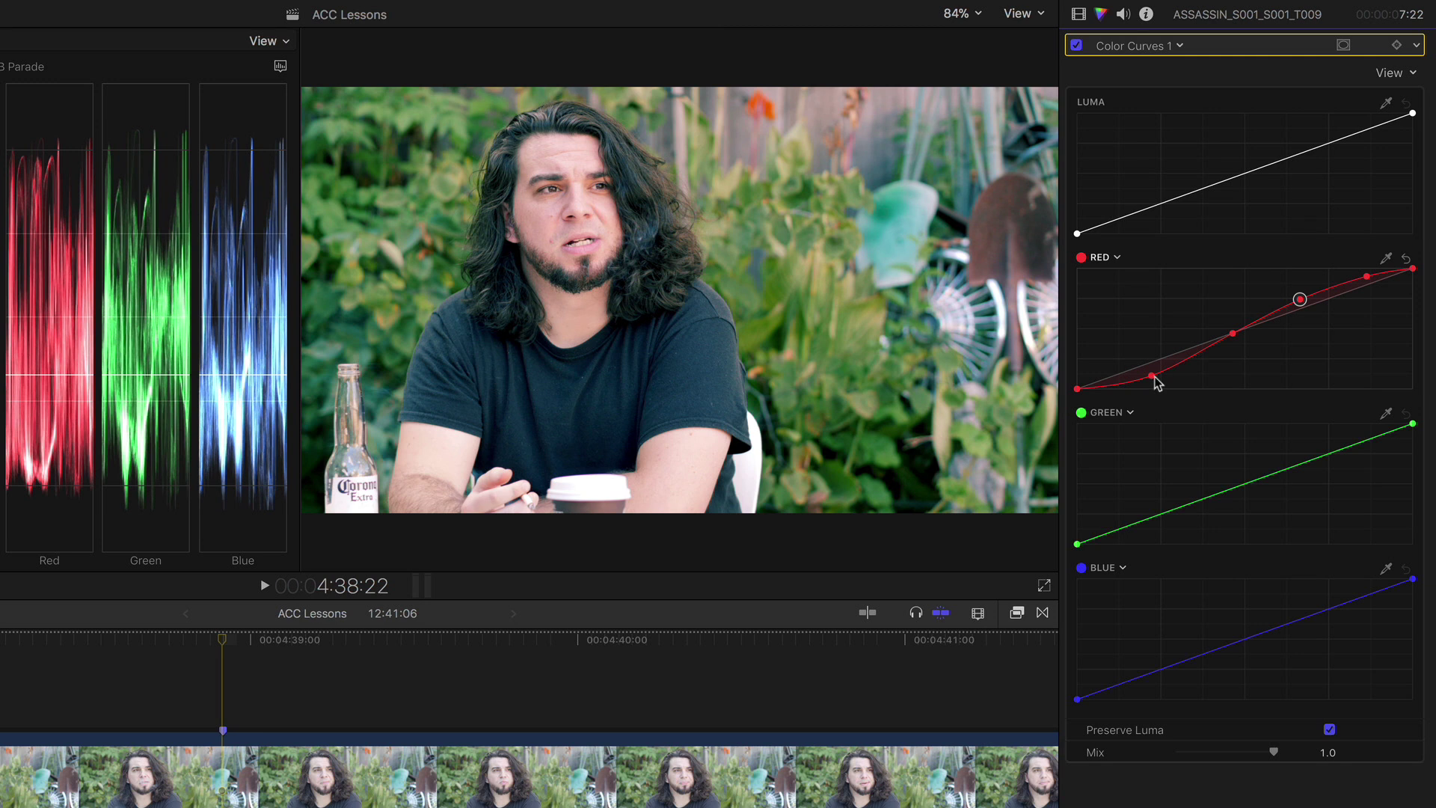
Add two blue curve points, lowering the highlights slightly and lifting the shadows.
{"action": "left_click", "coordinate": [1346, 602]}
{"action": "left_click_drag", "start_coordinate": [1346, 608], "coordinate": [1348, 611]}
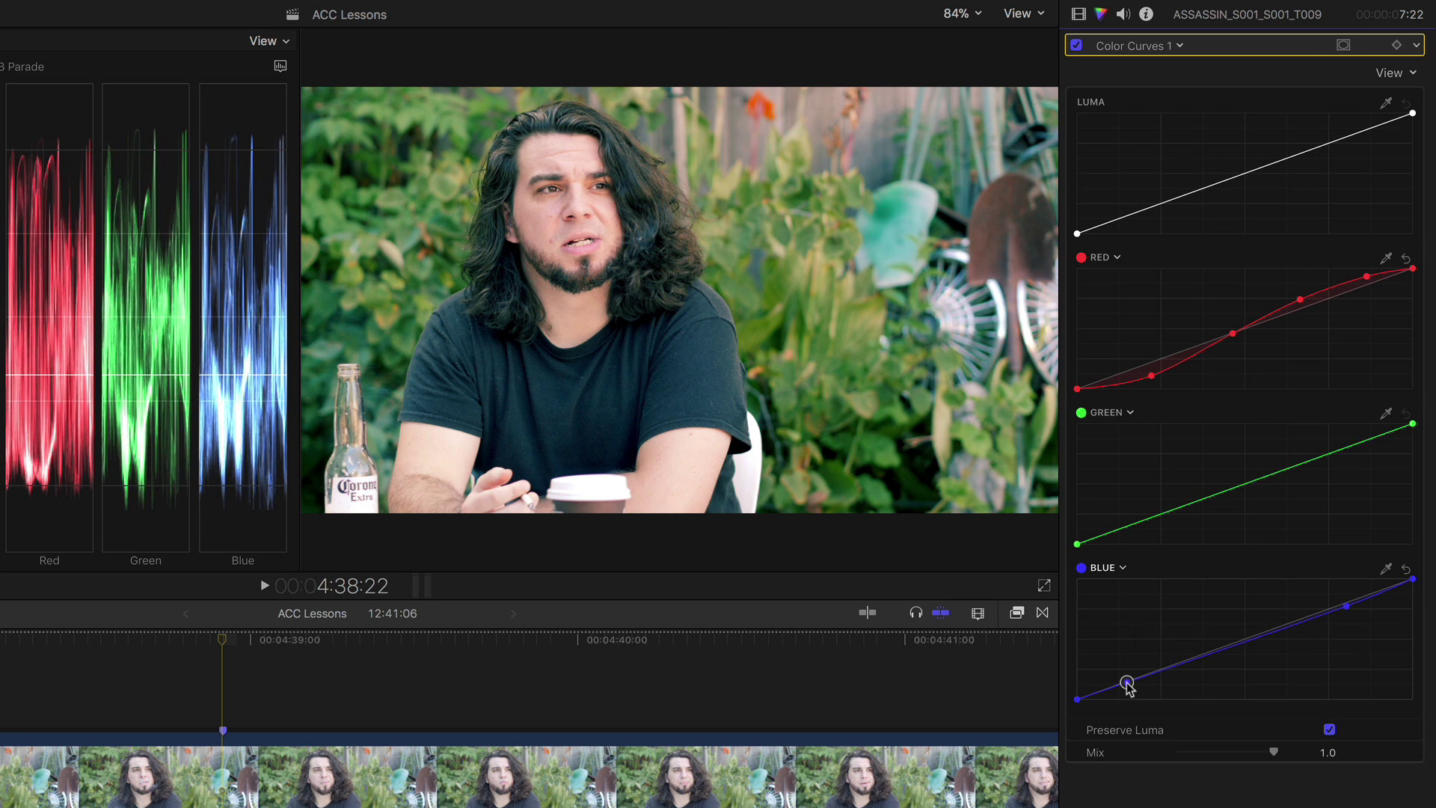
{"action": "left_click_drag", "start_coordinate": [1126, 682], "coordinate": [1127, 677]}
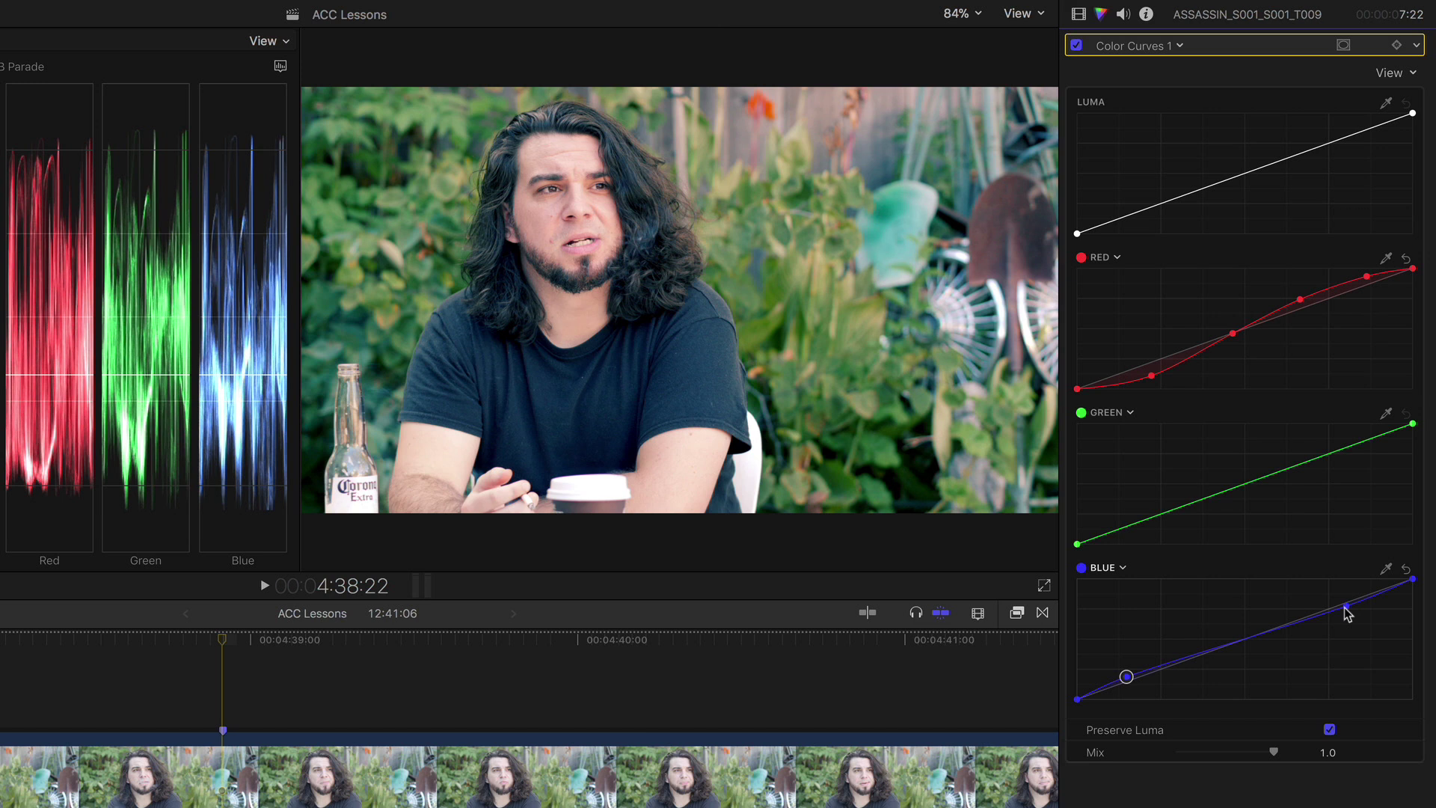
Add shadow and highlight points on the Luma curve, raising the highlight point slightly.
{"action": "left_click", "coordinate": [1161, 207]}
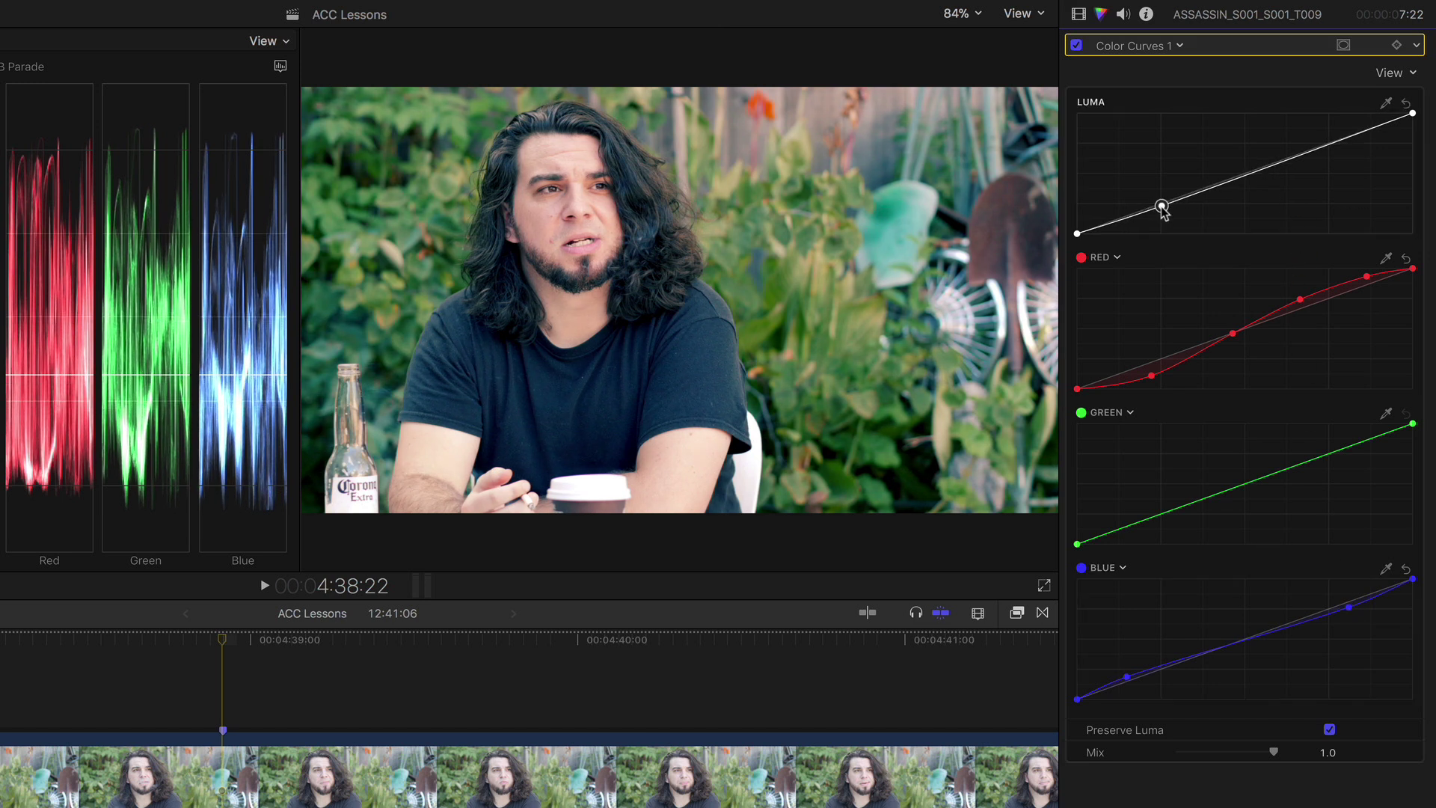
{"action": "left_click", "coordinate": [1328, 145]}
{"action": "left_click_drag", "start_coordinate": [1328, 144], "coordinate": [1325, 142]}
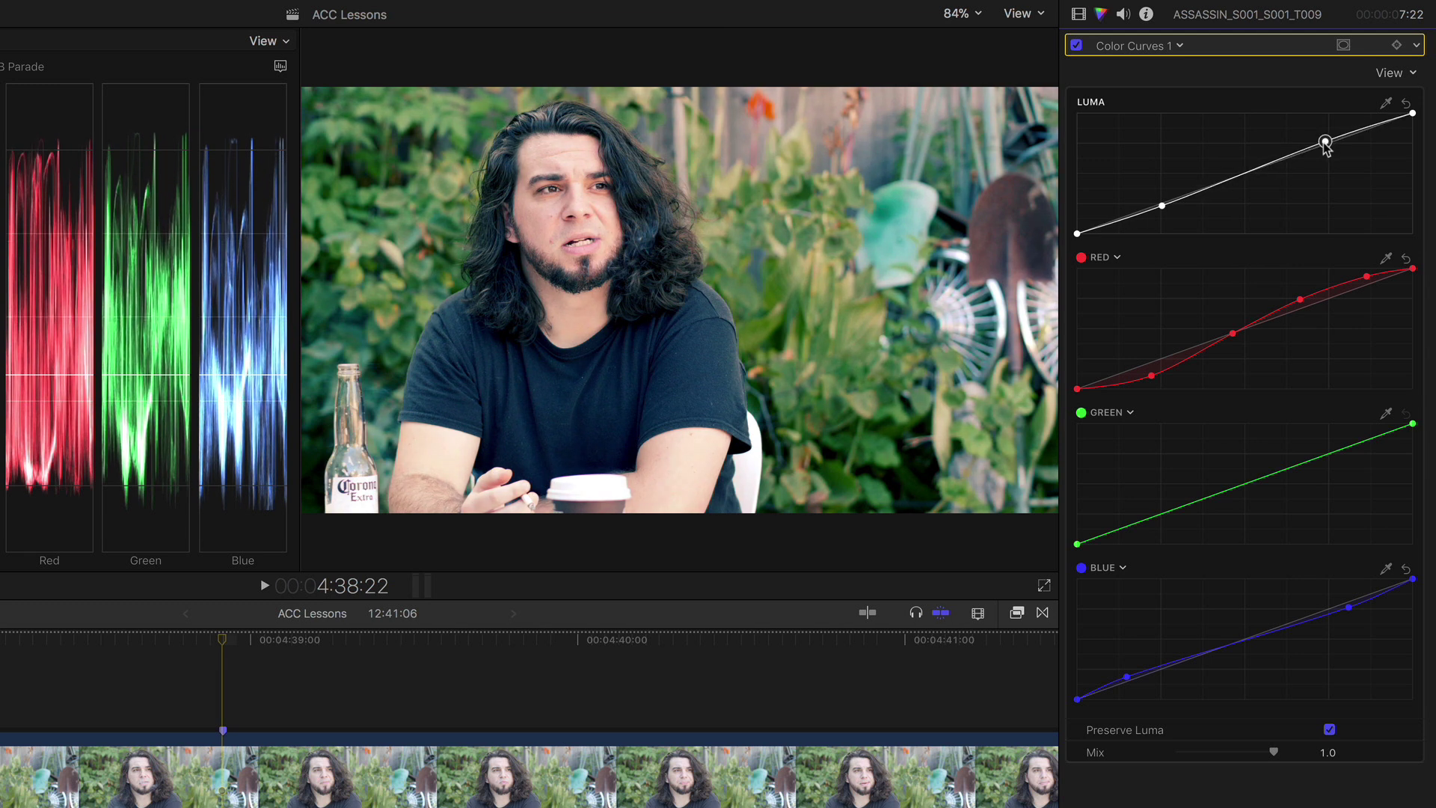
{"action": "left_click", "coordinate": [1162, 207]}
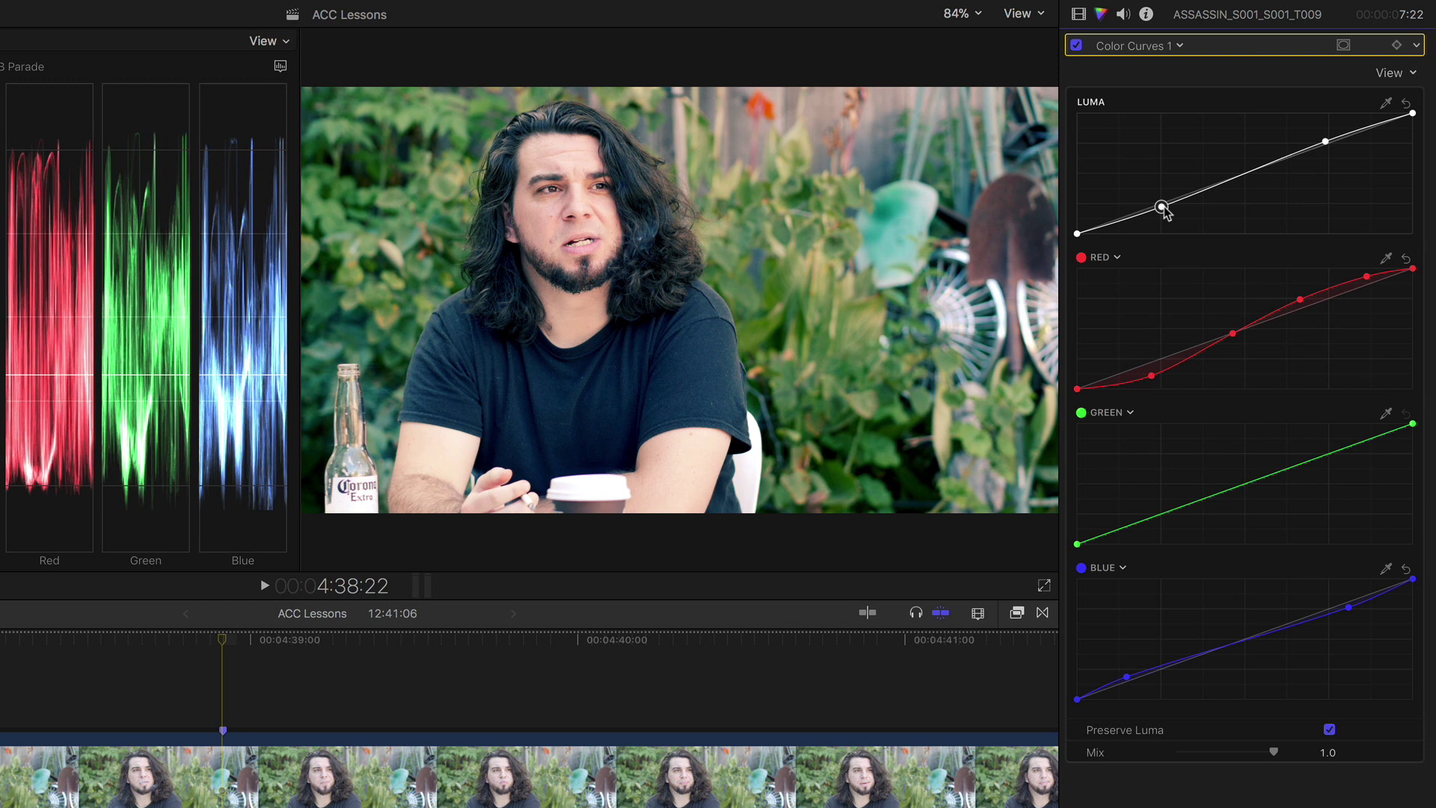
Toggle the Color Curves correction repeatedly to compare the image with and without it.
{"action": "key", "text": "super+alt+b"}
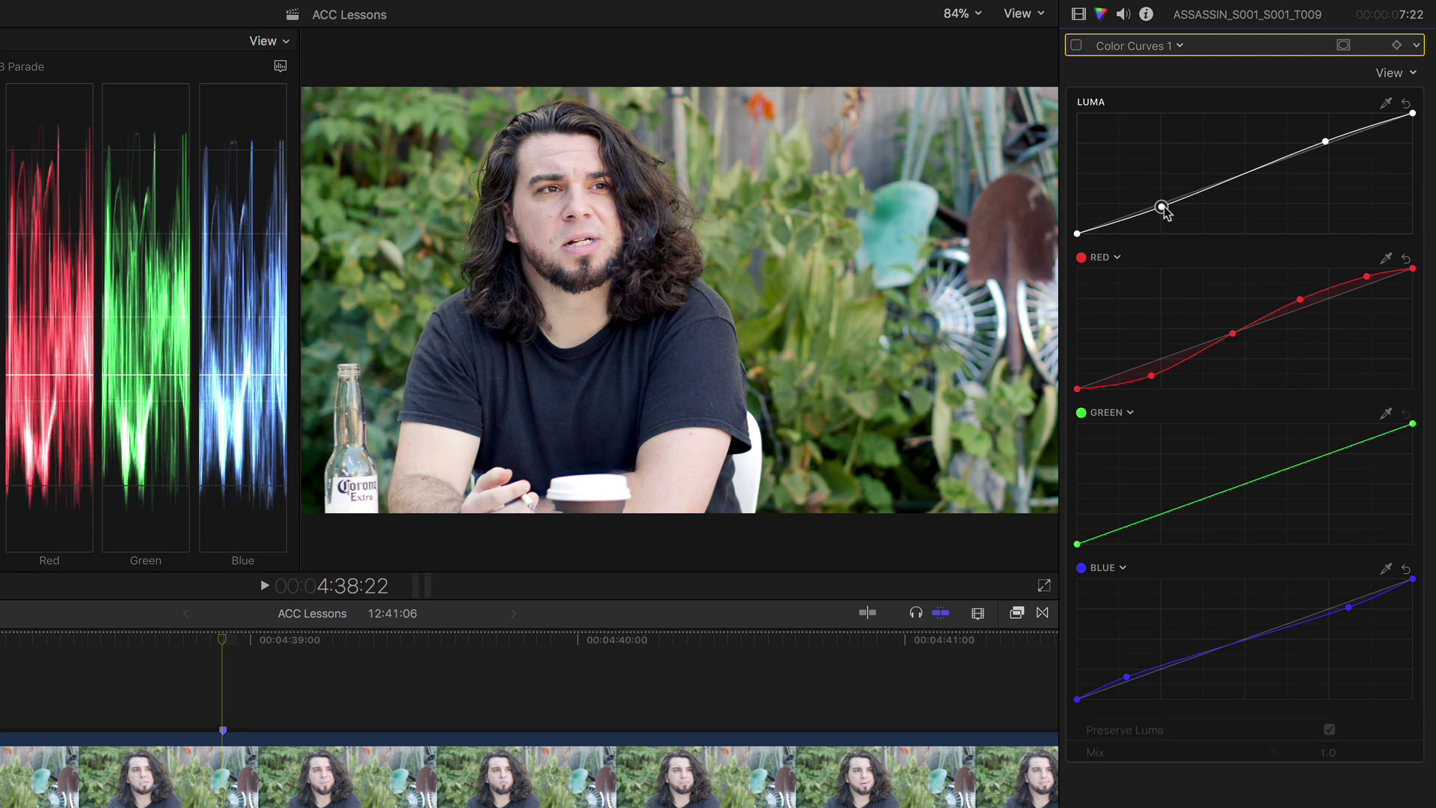
{"action": "key", "text": "super+alt+b"}
{"action": "key", "text": "super+alt+b"}
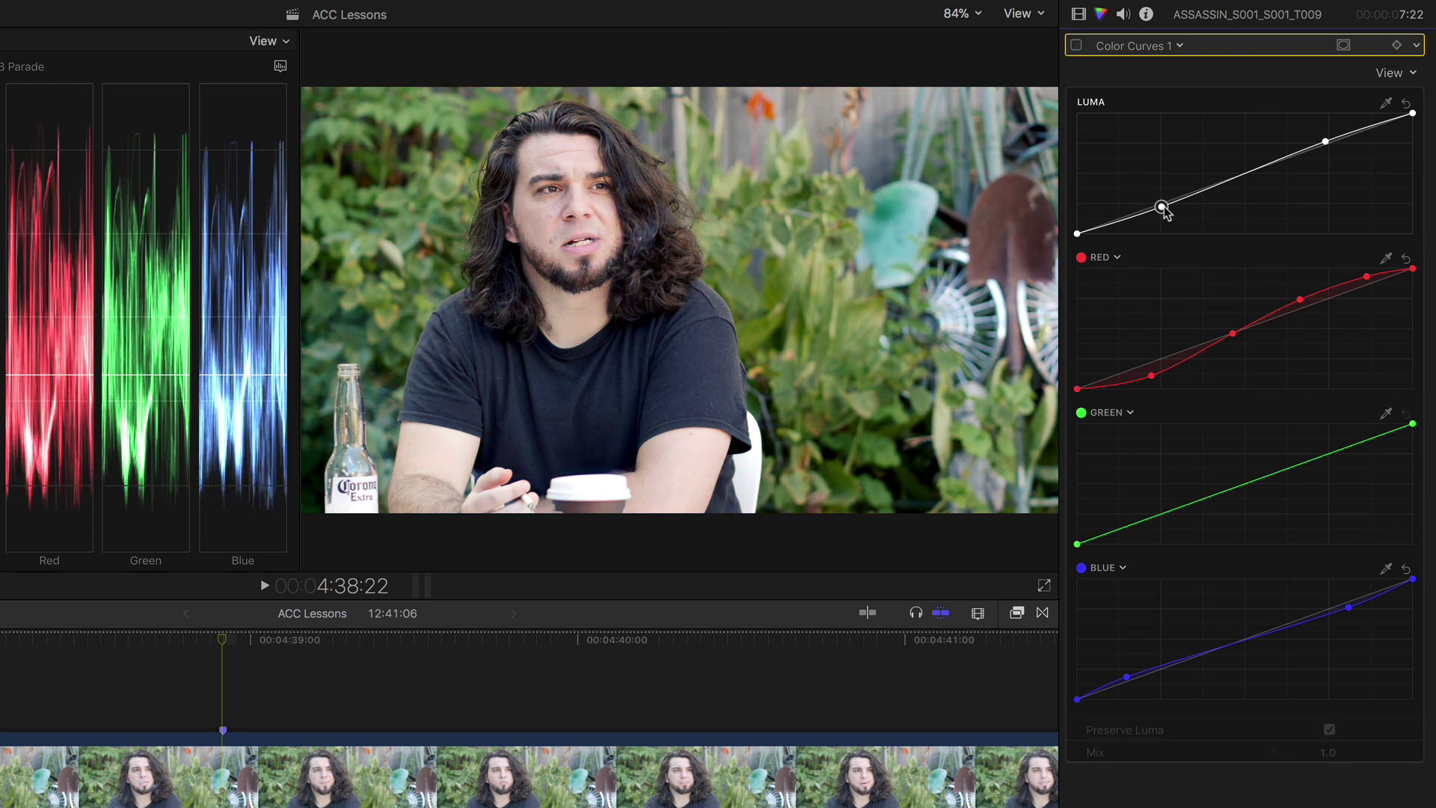
{"action": "key", "text": "super+alt+b"}
{"action": "key", "text": "super+alt+b"}
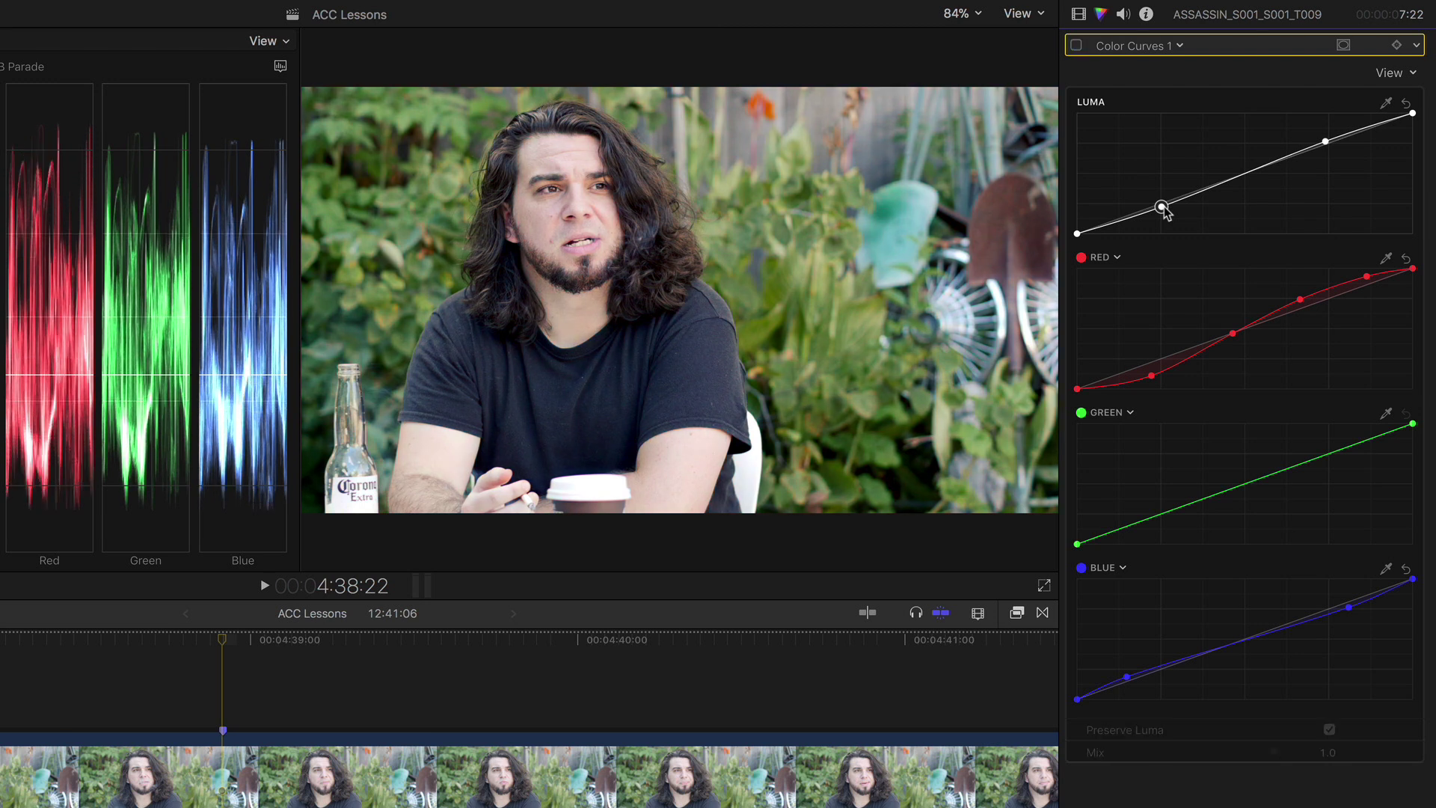
{"action": "key", "text": "super+alt+b"}
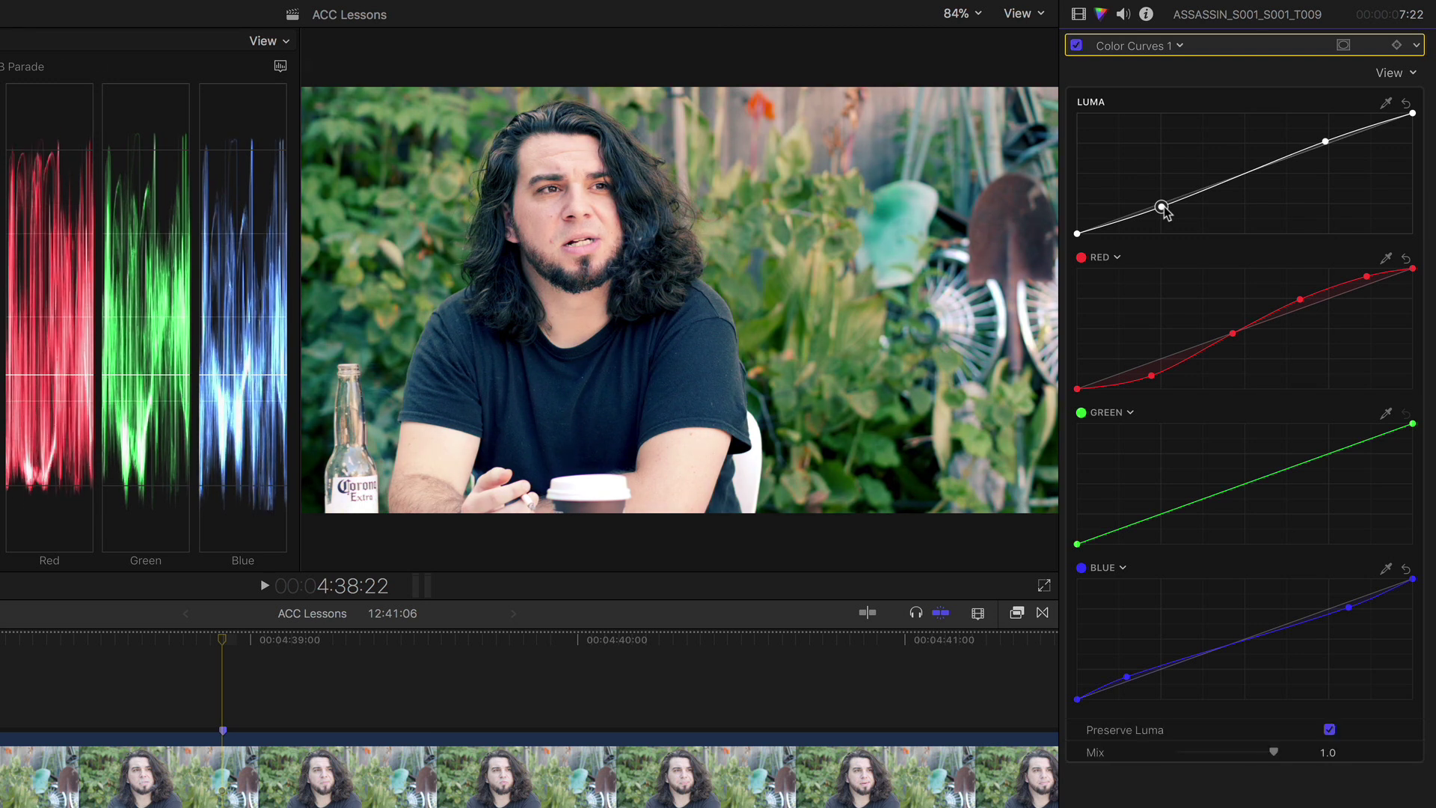
{"action": "key", "text": "super+alt+b"}
{"action": "key", "text": "super+alt+b"}
Add Hue/Saturation Curves, sample the skin tone, and boost red saturation in Hue vs Sat.
{"action": "left_click", "coordinate": [1183, 47]}
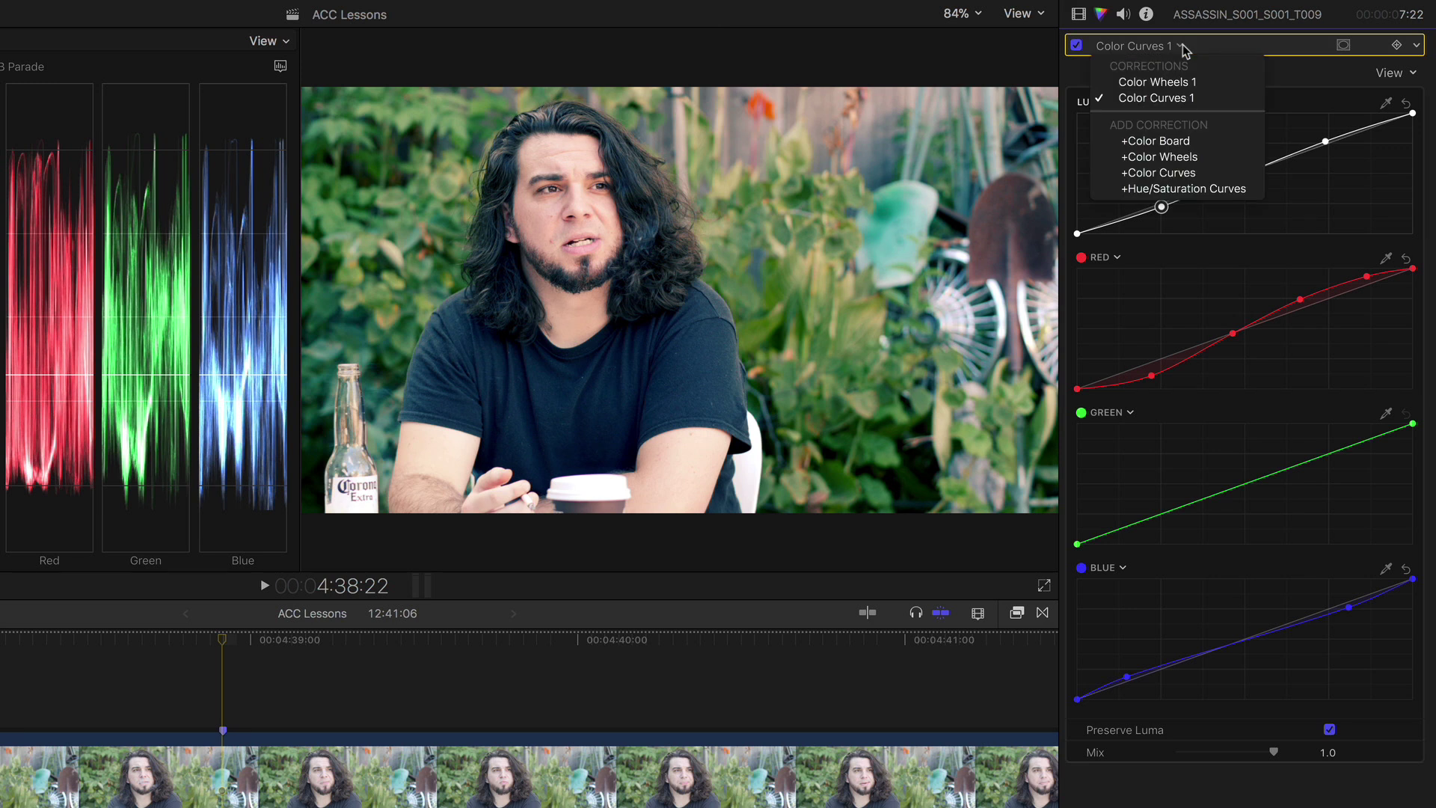
{"action": "left_click", "coordinate": [1242, 196]}
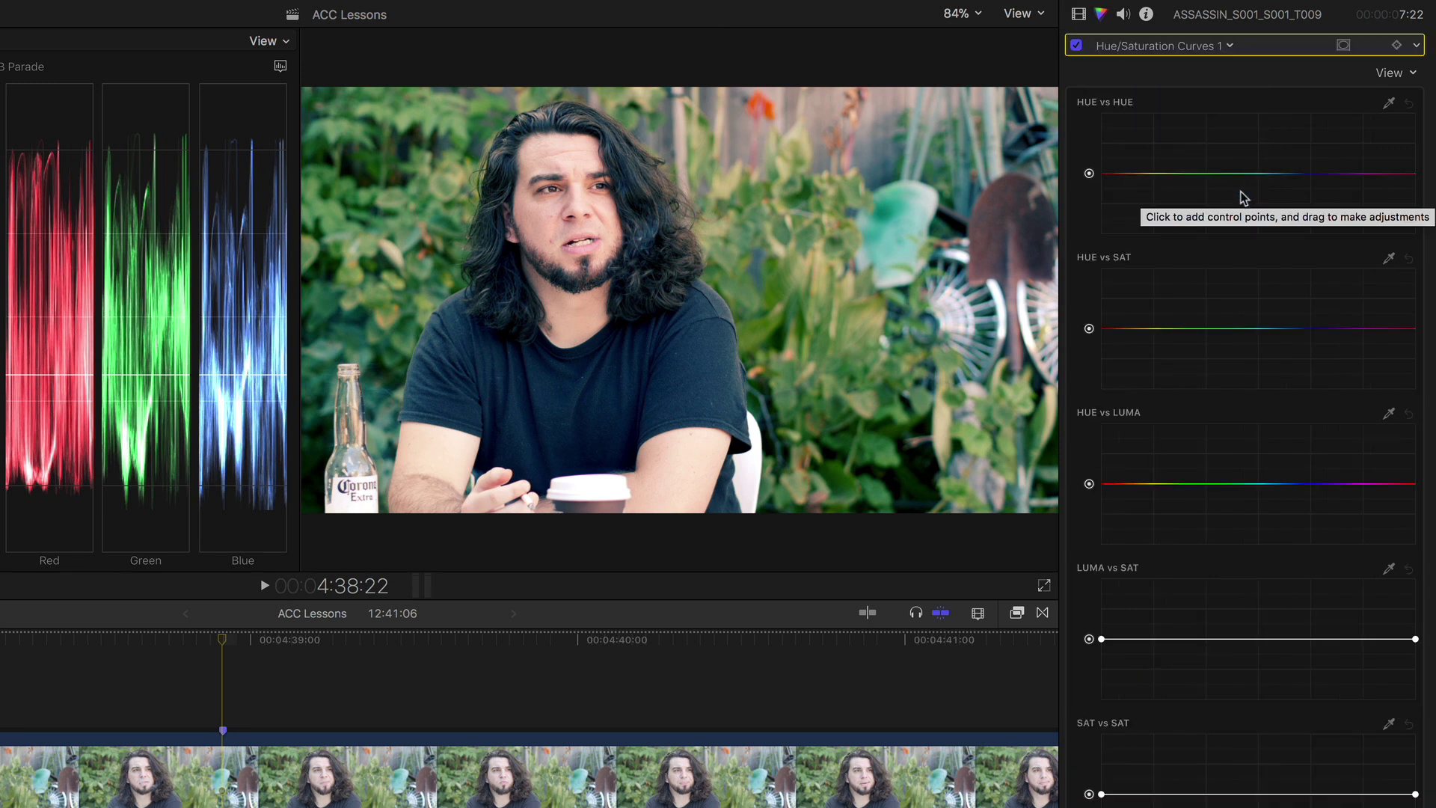
{"action": "left_click", "coordinate": [1388, 259]}
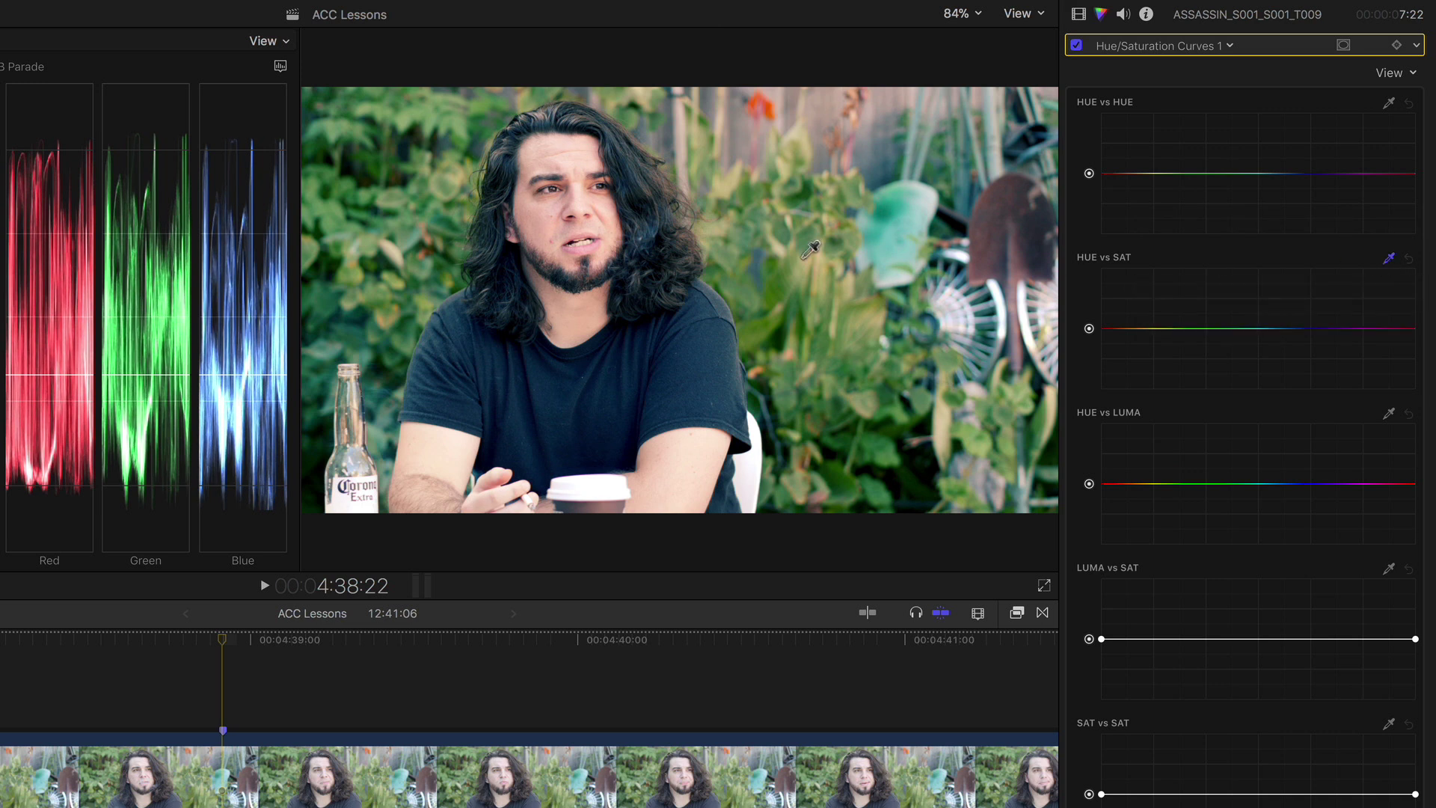
{"action": "left_click", "coordinate": [538, 218]}
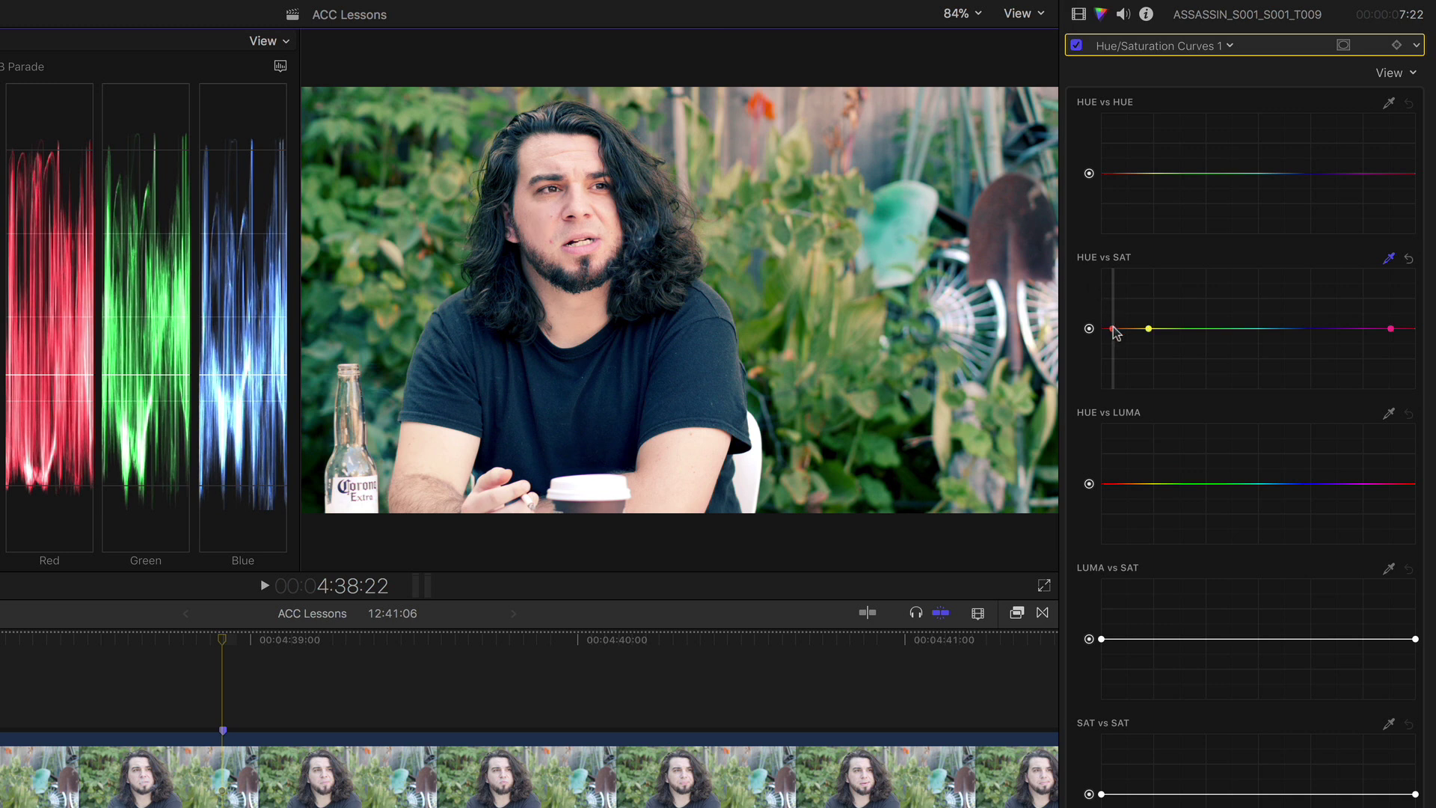
{"action": "left_click_drag", "start_coordinate": [1113, 328], "coordinate": [1114, 297]}
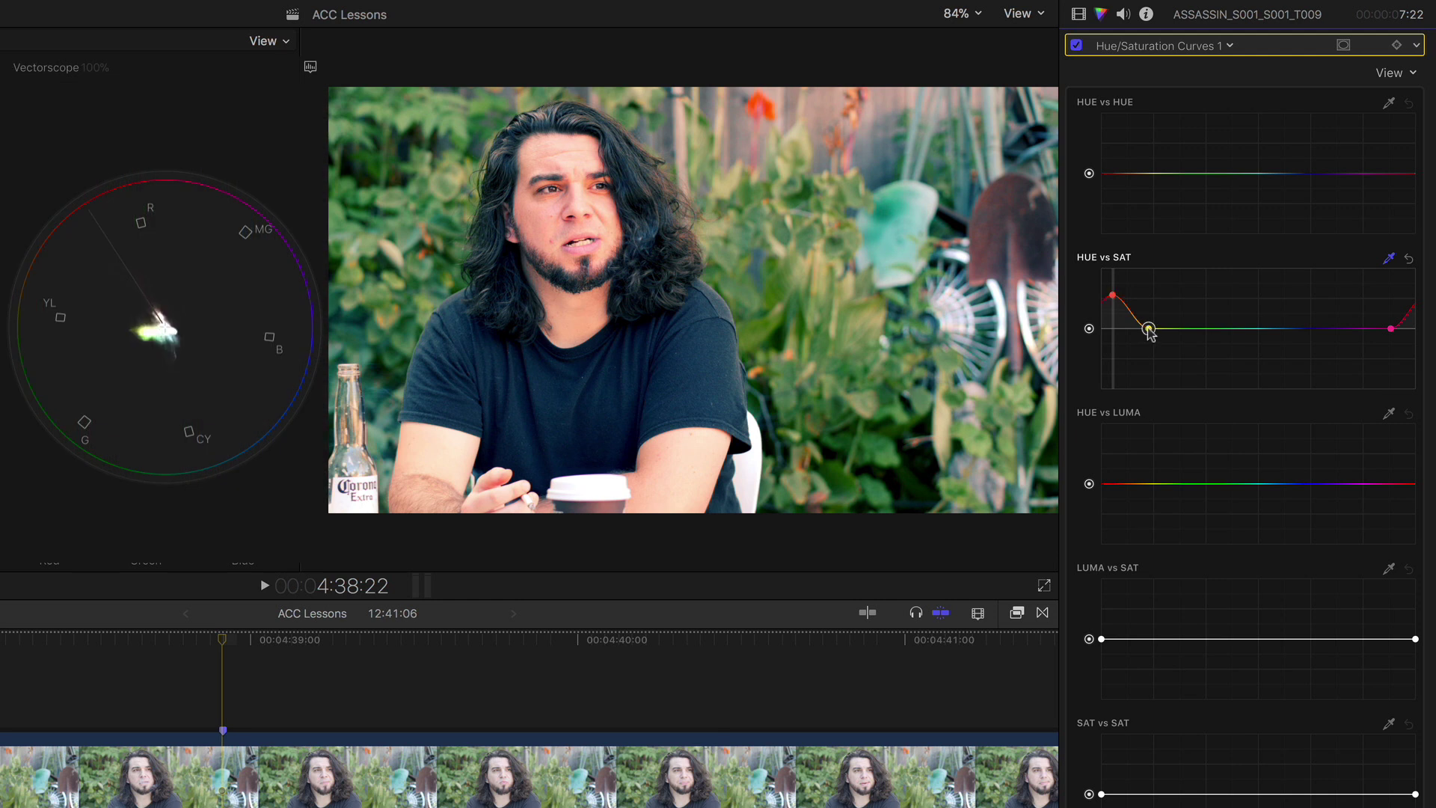
{"action": "mouse_move", "coordinate": [1150, 329]}
{"action": "left_mouse_down"}
{"action": "mouse_move", "coordinate": [1211, 329]}
{"action": "mouse_move", "coordinate": [1136, 329]}
{"action": "left_mouse_up"}
{"action": "mouse_move", "coordinate": [1390, 329]}
{"action": "left_mouse_down"}
{"action": "mouse_move", "coordinate": [1361, 331]}
{"action": "mouse_move", "coordinate": [1401, 335]}
{"action": "left_mouse_up"}
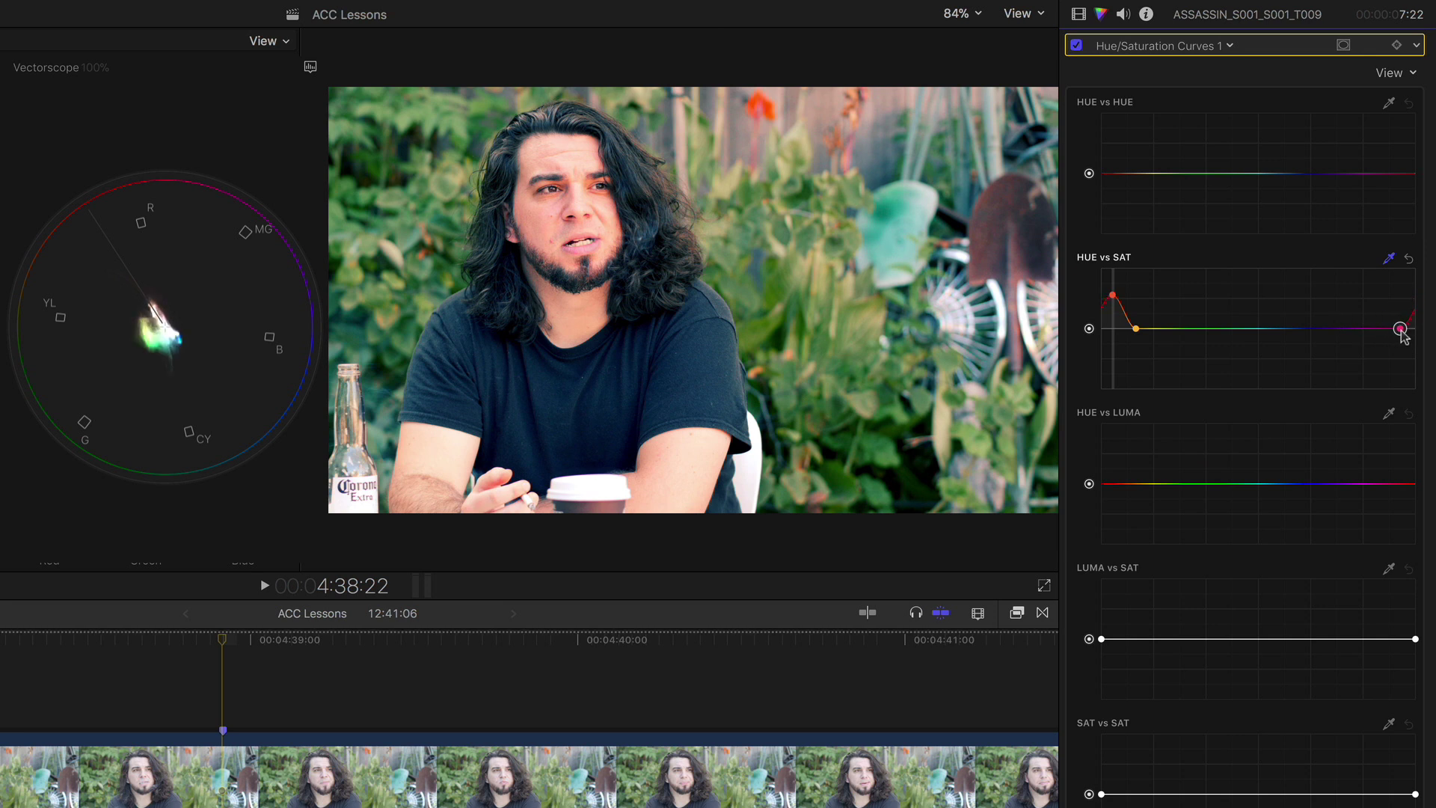
Sample the man's head in Hue vs Luma and adjust the red point's brightness.
{"action": "left_click", "coordinate": [1389, 413]}
{"action": "left_click", "coordinate": [572, 146]}
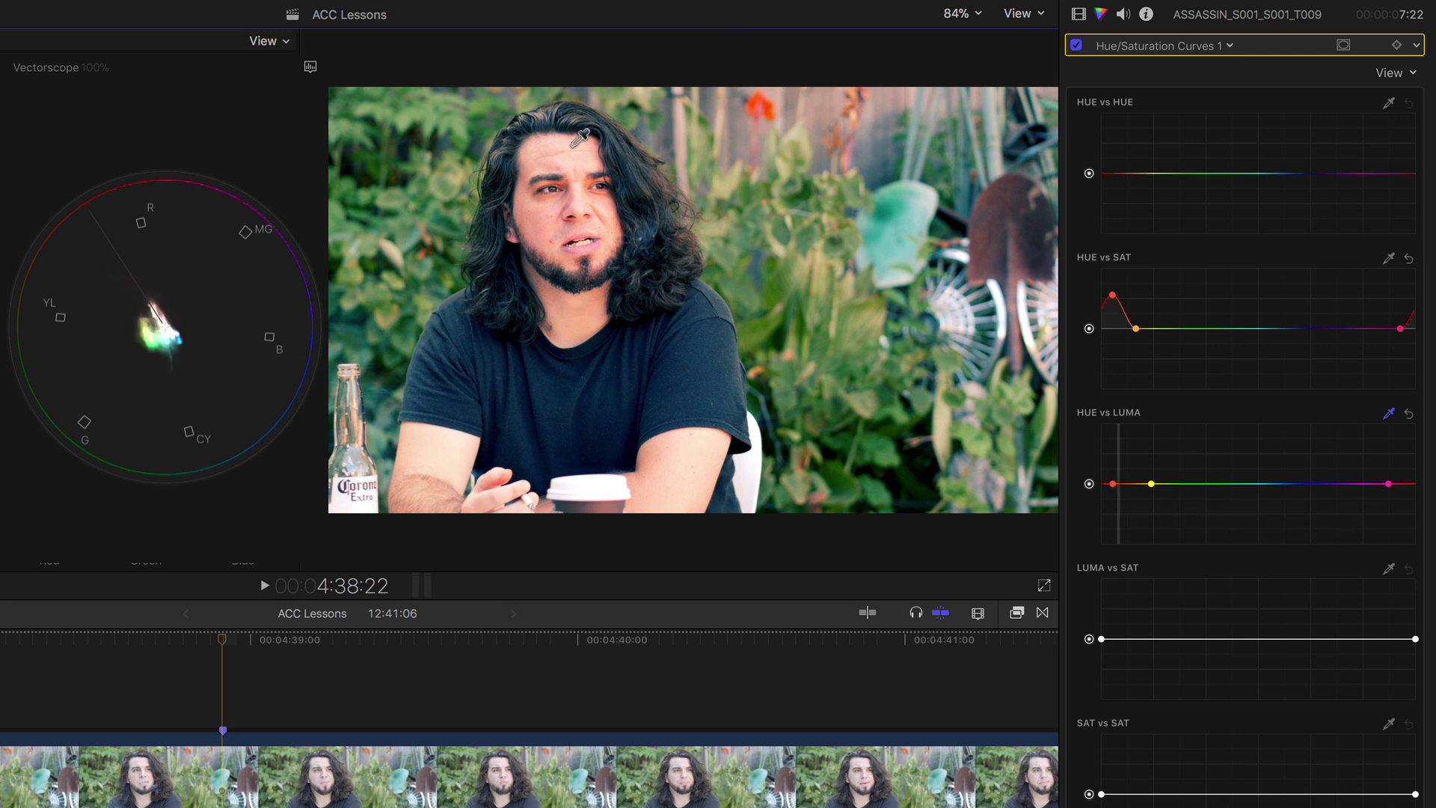
{"action": "left_click", "coordinate": [1113, 484]}
{"action": "left_click_drag", "start_coordinate": [1114, 485], "coordinate": [1113, 481]}
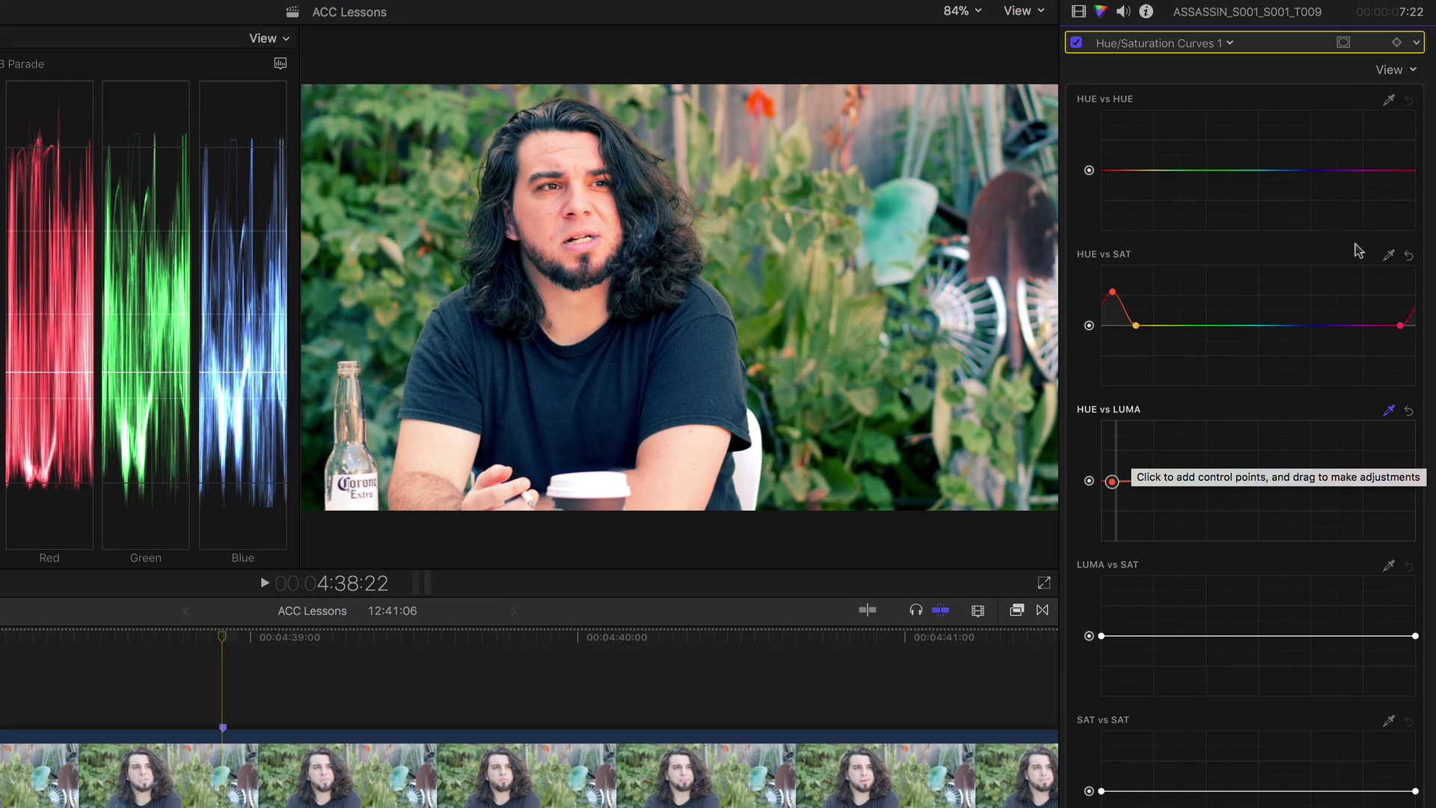
Sample the face's skin tone with the Hue vs Hue eyedropper to set points.
{"action": "left_click", "coordinate": [1389, 99]}
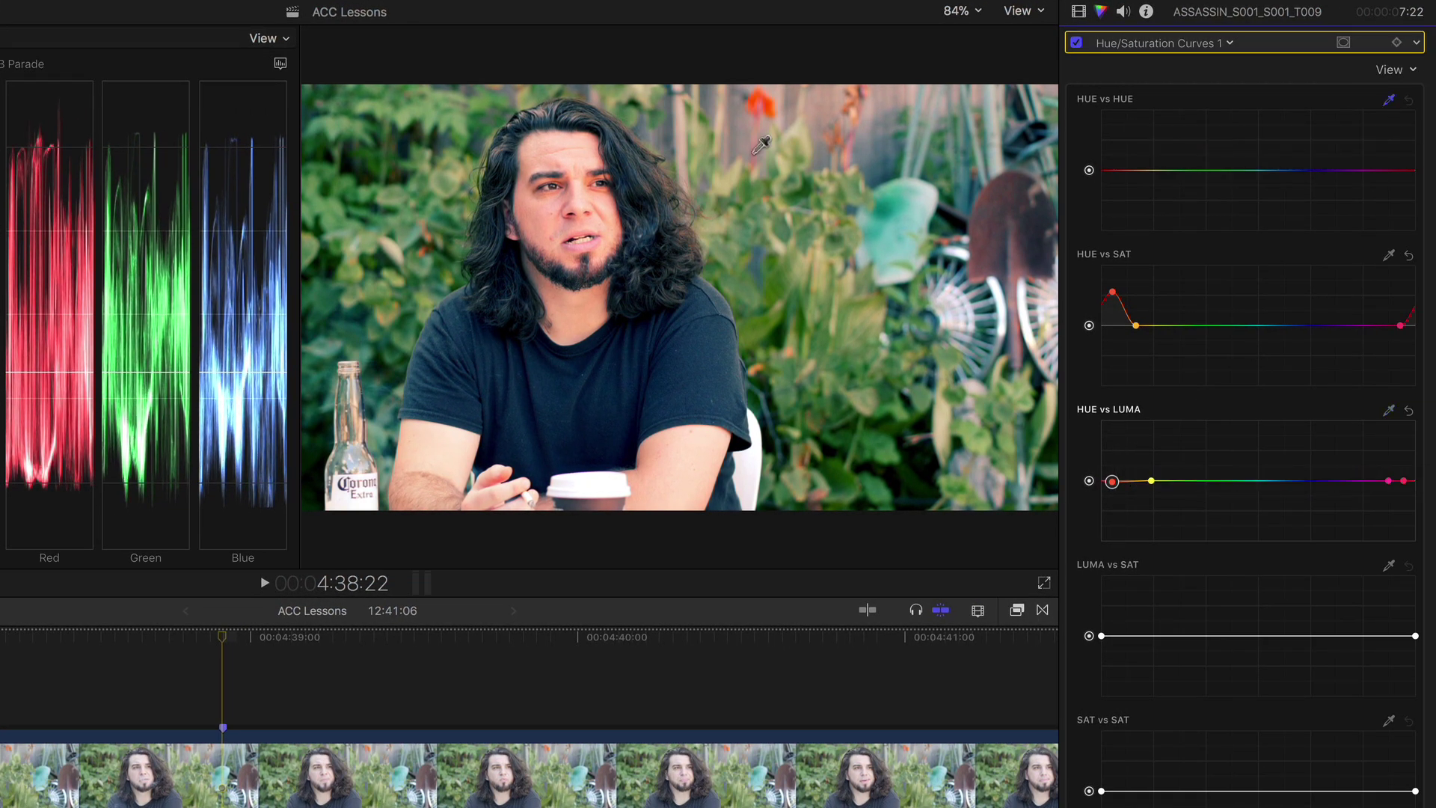
{"action": "left_click", "coordinate": [541, 211]}
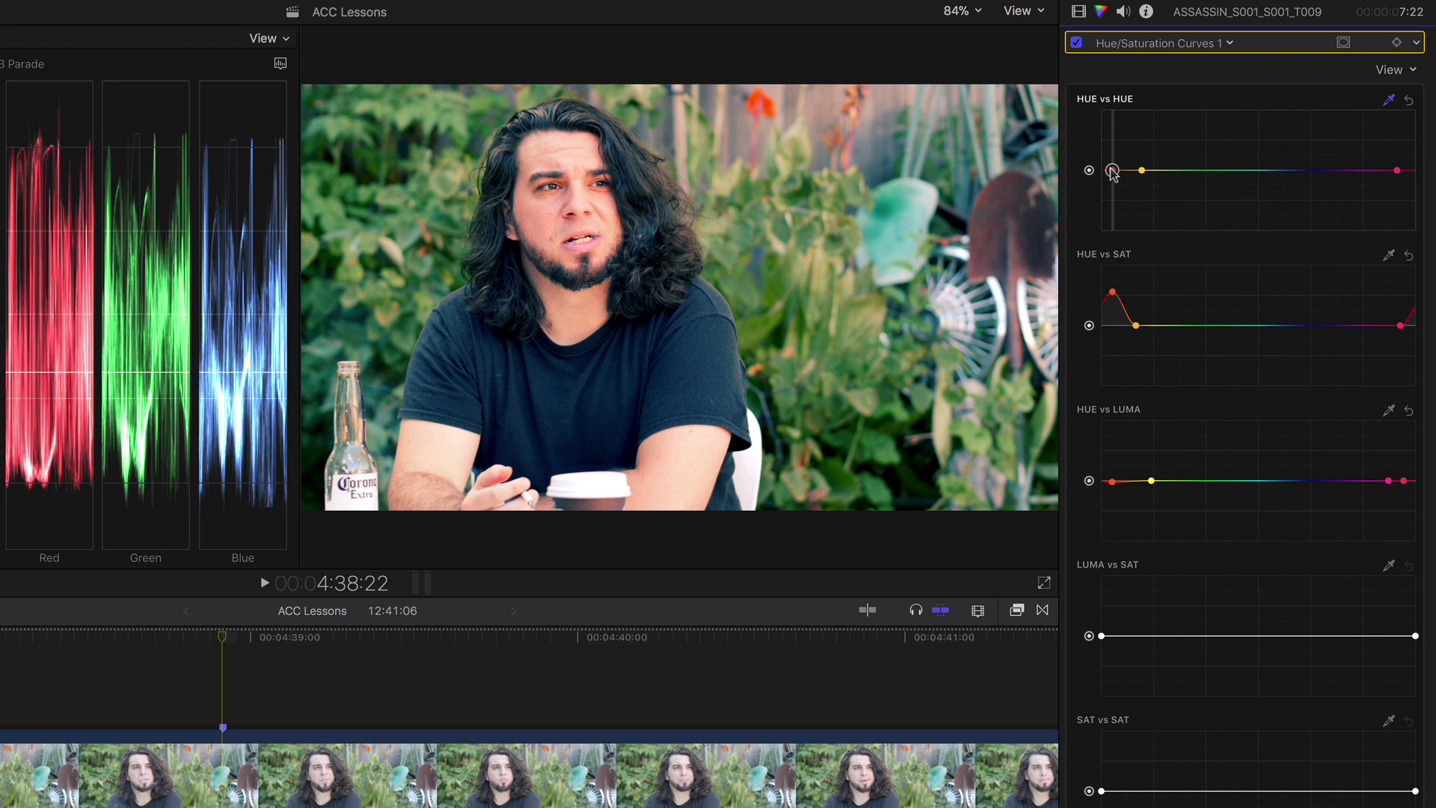
{"action": "left_click", "coordinate": [1111, 171]}
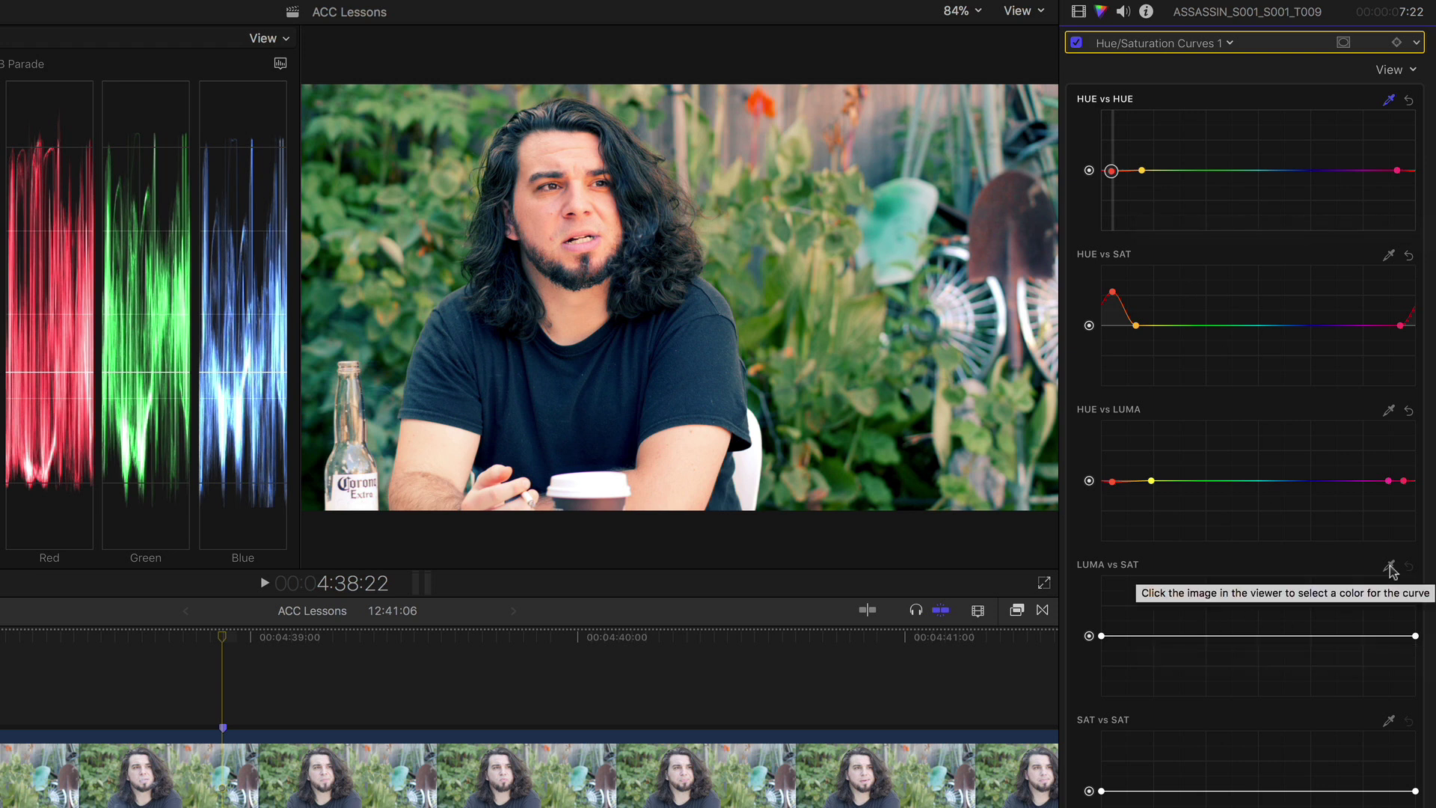
Pull down both Luma vs Sat endpoints to desaturate shadows and highlights, then compare.
{"action": "left_click", "coordinate": [1156, 636]}
{"action": "left_click_drag", "start_coordinate": [1101, 635], "coordinate": [1101, 688]}
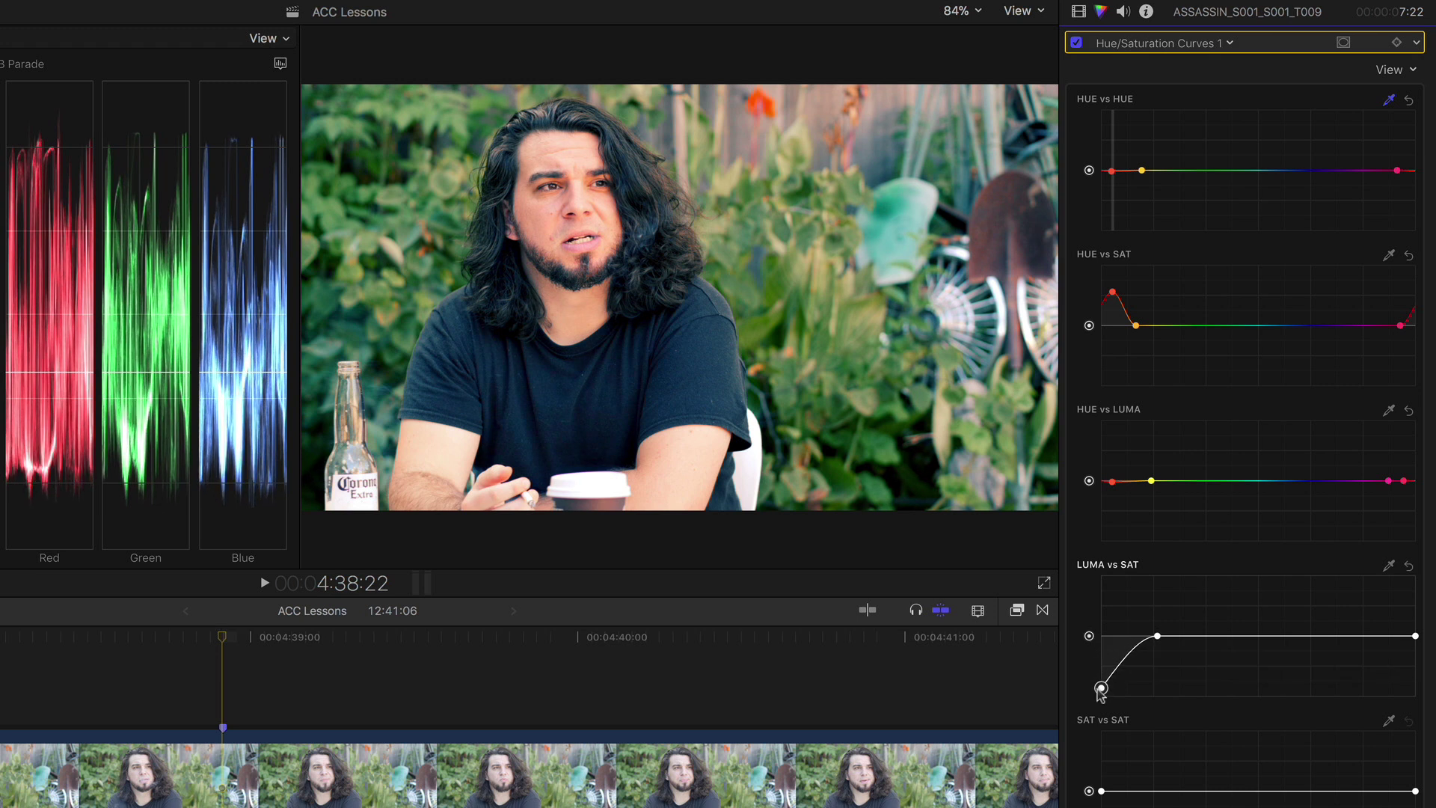
{"action": "left_click_drag", "start_coordinate": [1156, 635], "coordinate": [1189, 634]}
{"action": "left_click", "coordinate": [1350, 635]}
{"action": "left_click_drag", "start_coordinate": [1415, 635], "coordinate": [1415, 696]}
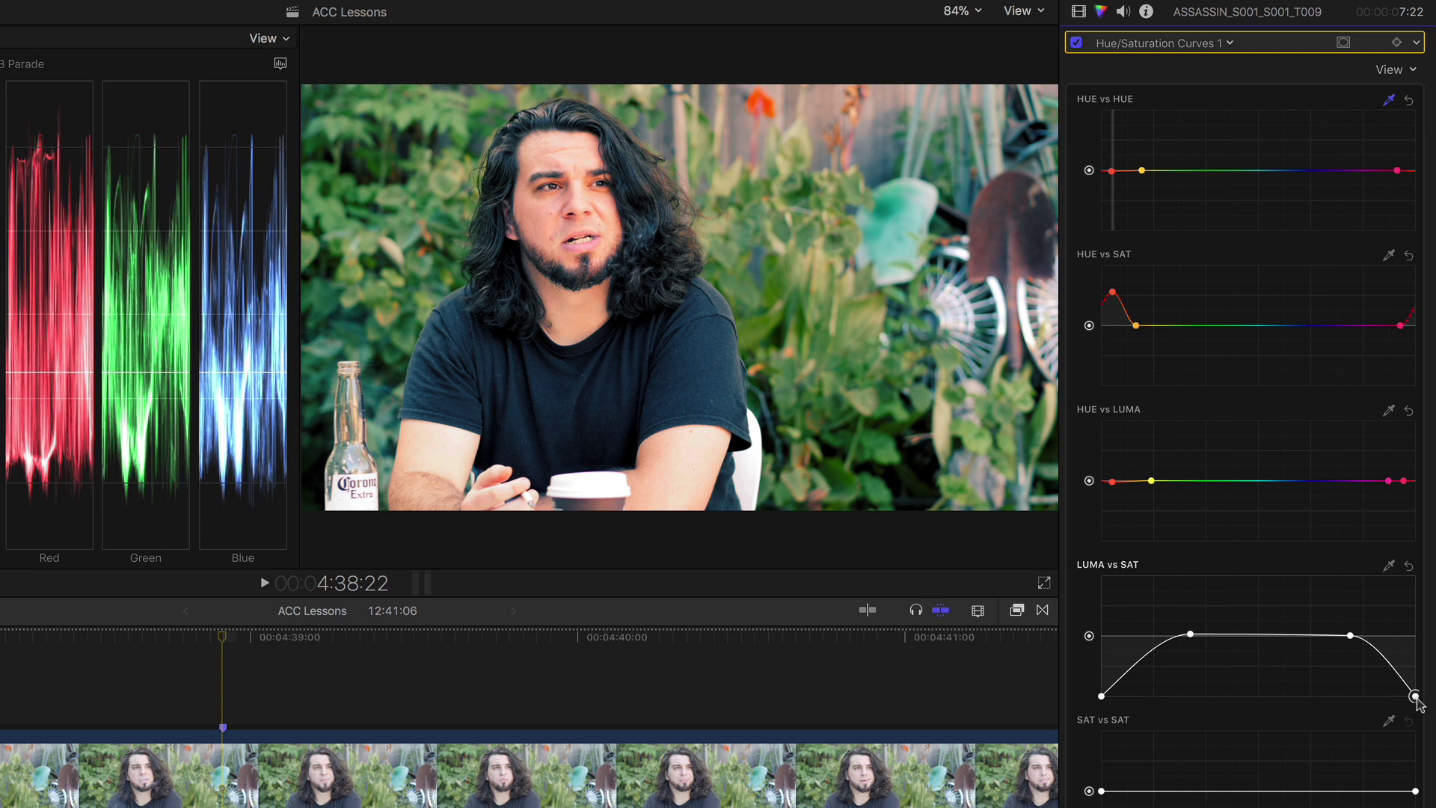
{"action": "mouse_move", "coordinate": [1351, 635]}
{"action": "left_mouse_down"}
{"action": "mouse_move", "coordinate": [1324, 637]}
{"action": "mouse_move", "coordinate": [1338, 636]}
{"action": "left_mouse_up"}
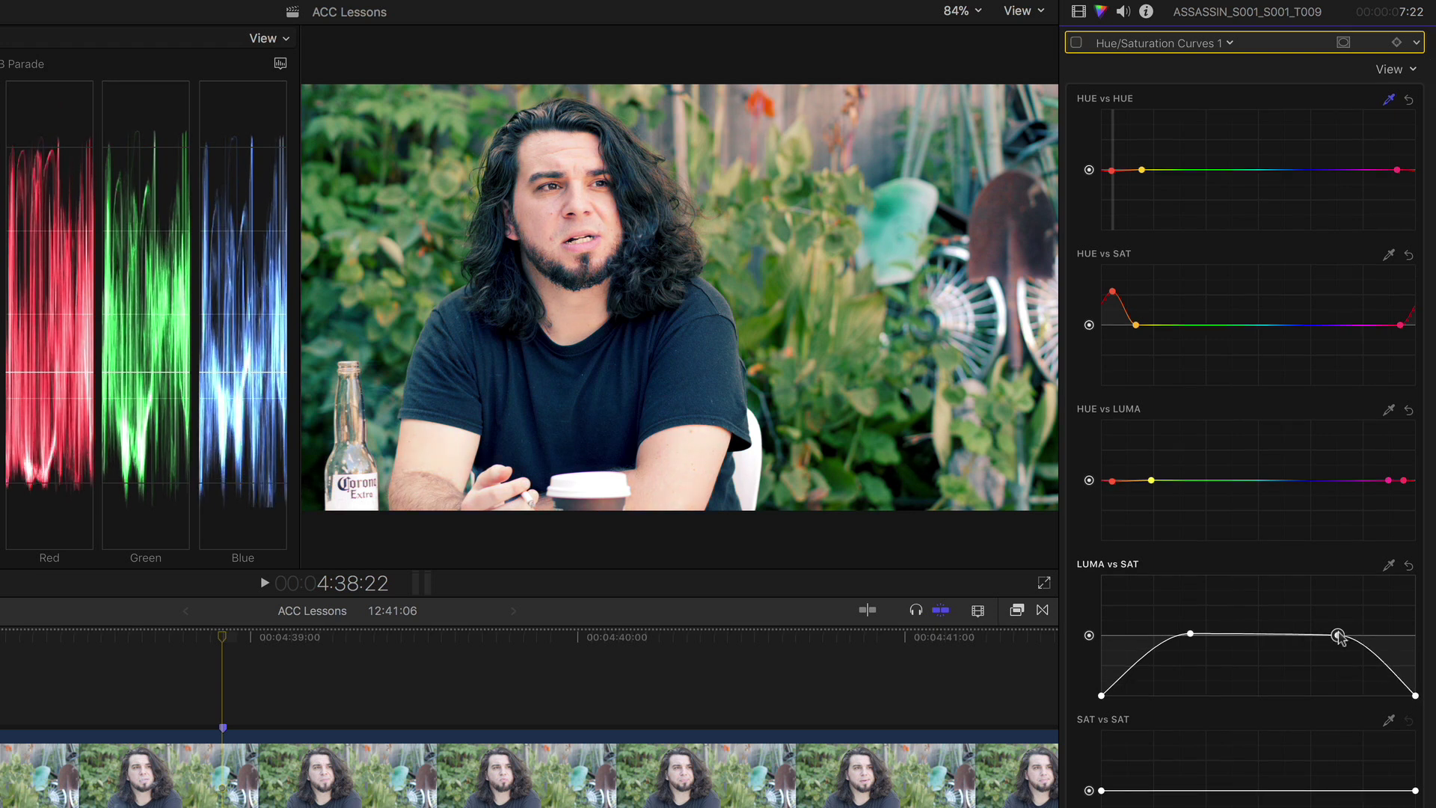
{"action": "key", "text": "super+alt+b"}
{"action": "key", "text": "super+alt+b"}
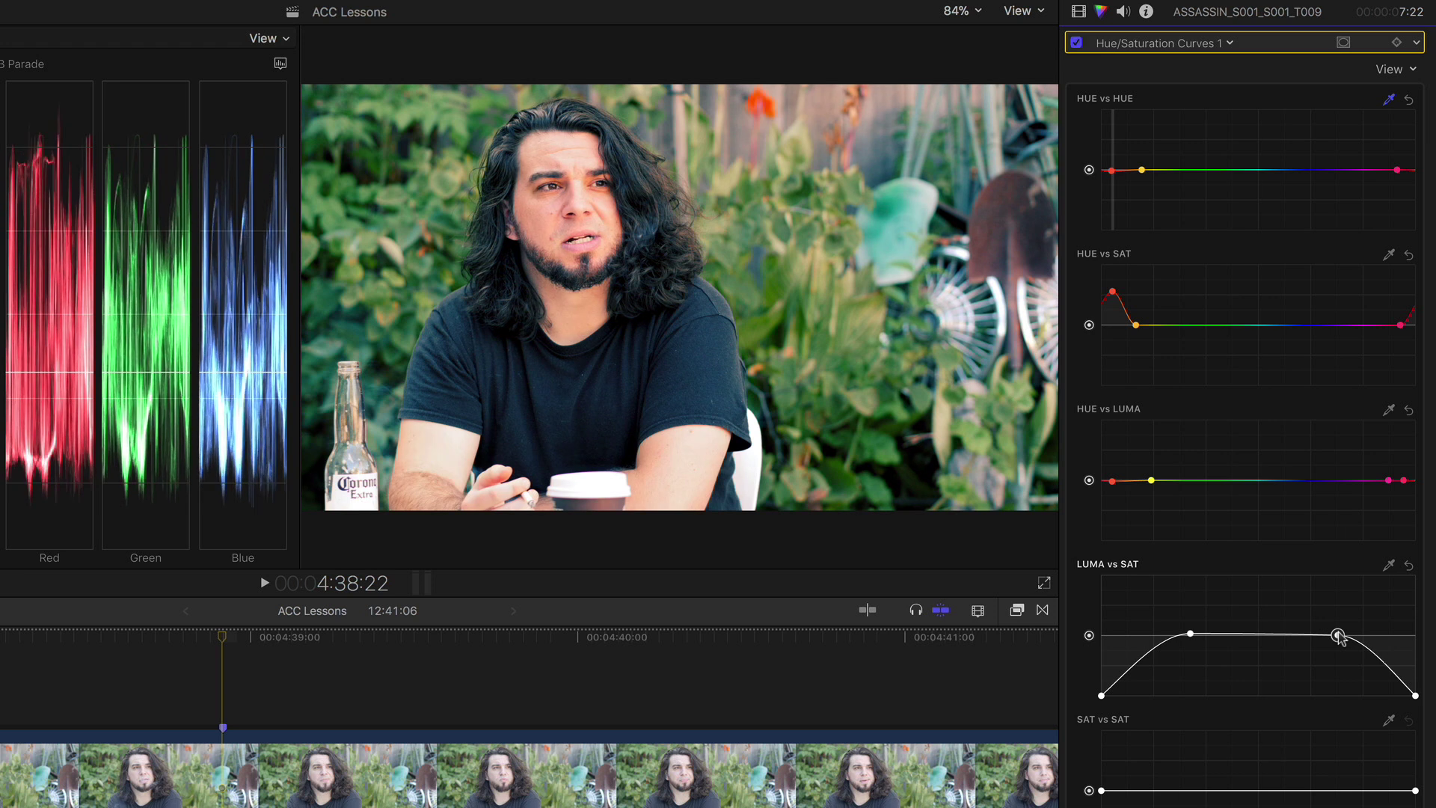
{"action": "key", "text": "super+alt+b"}
Shorten the Luma vs Sat roll-offs and ease down the top end of Sat vs Sat.
{"action": "left_click_drag", "start_coordinate": [1190, 636], "coordinate": [1151, 636]}
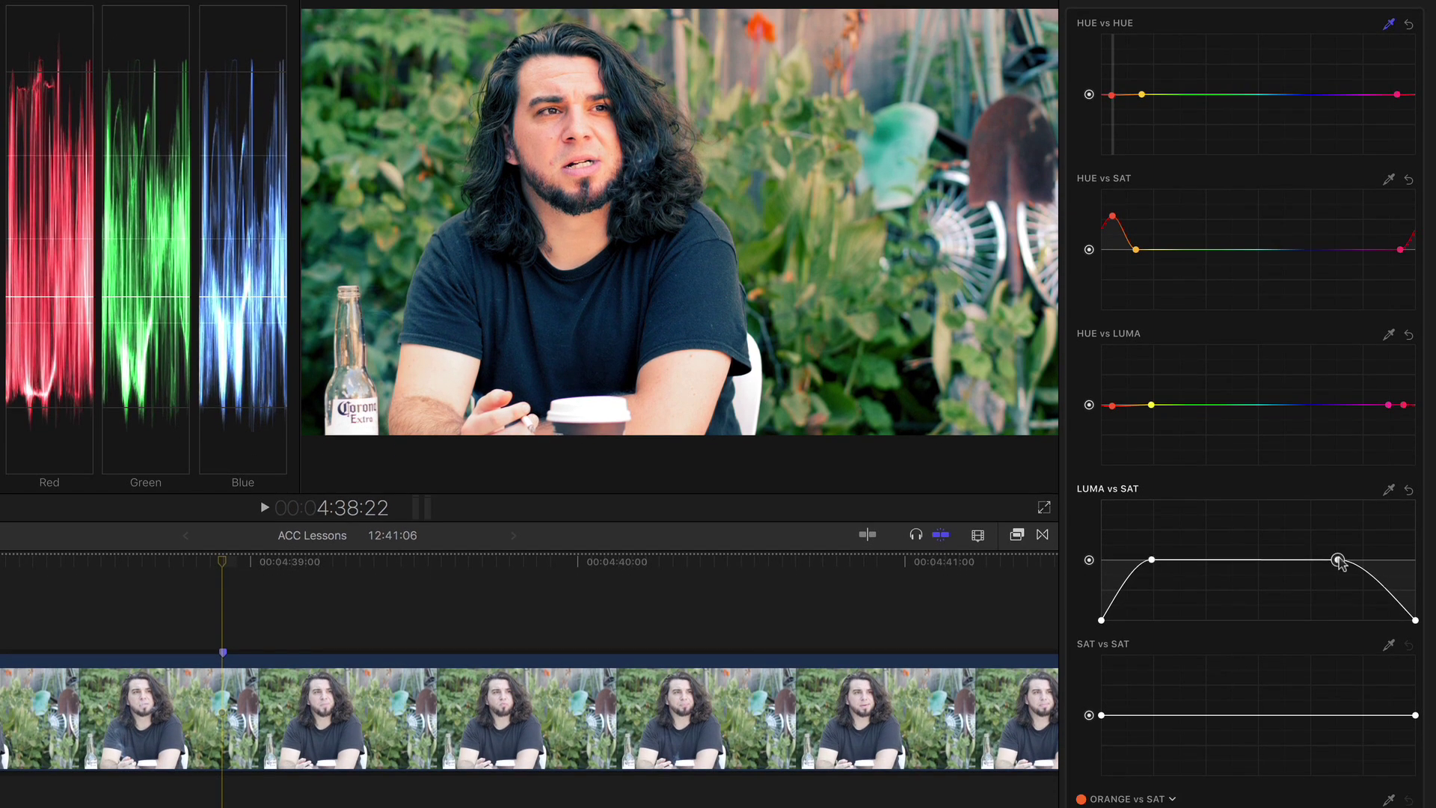
{"action": "left_click_drag", "start_coordinate": [1338, 559], "coordinate": [1345, 560]}
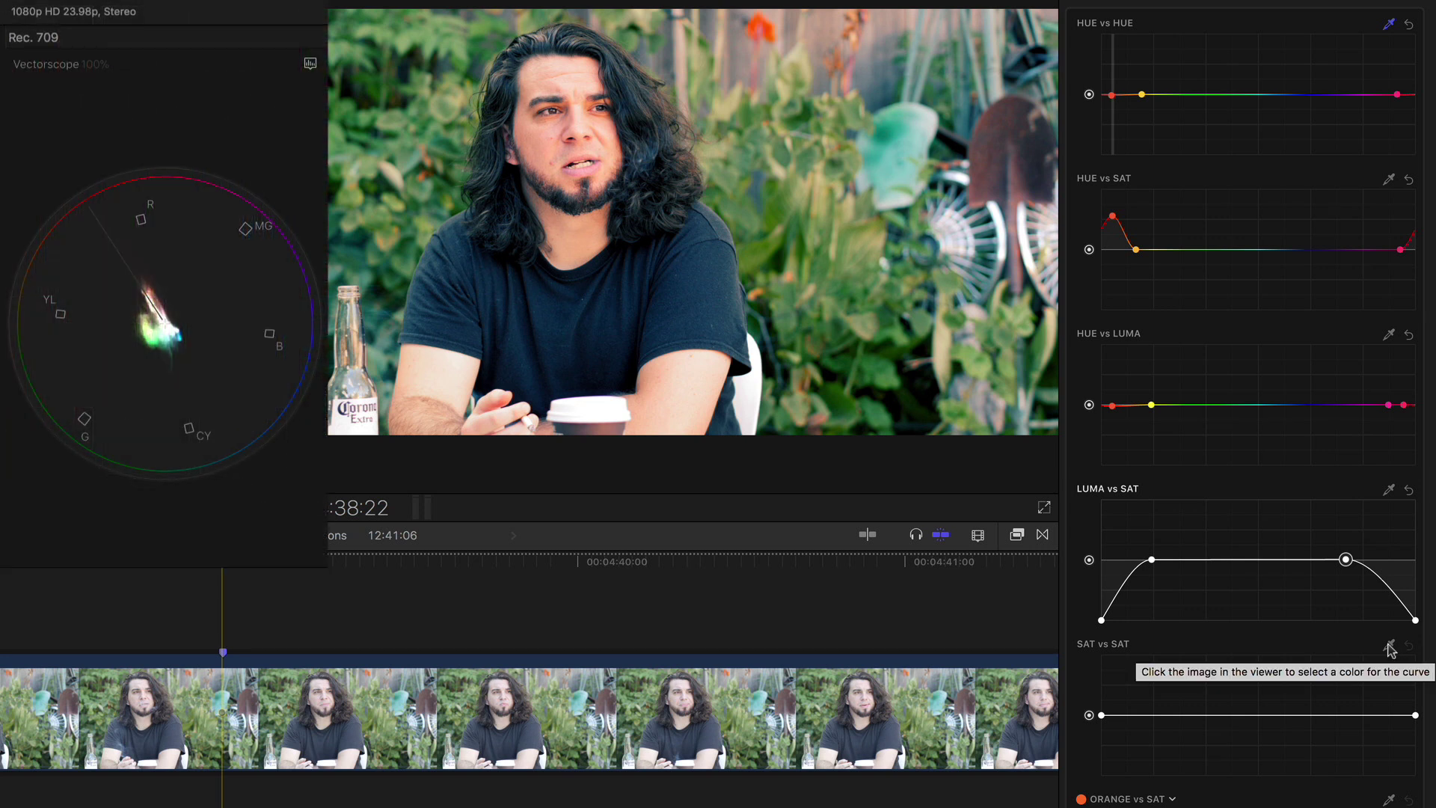
{"action": "left_click", "coordinate": [1343, 714]}
{"action": "left_click_drag", "start_coordinate": [1415, 715], "coordinate": [1413, 716]}
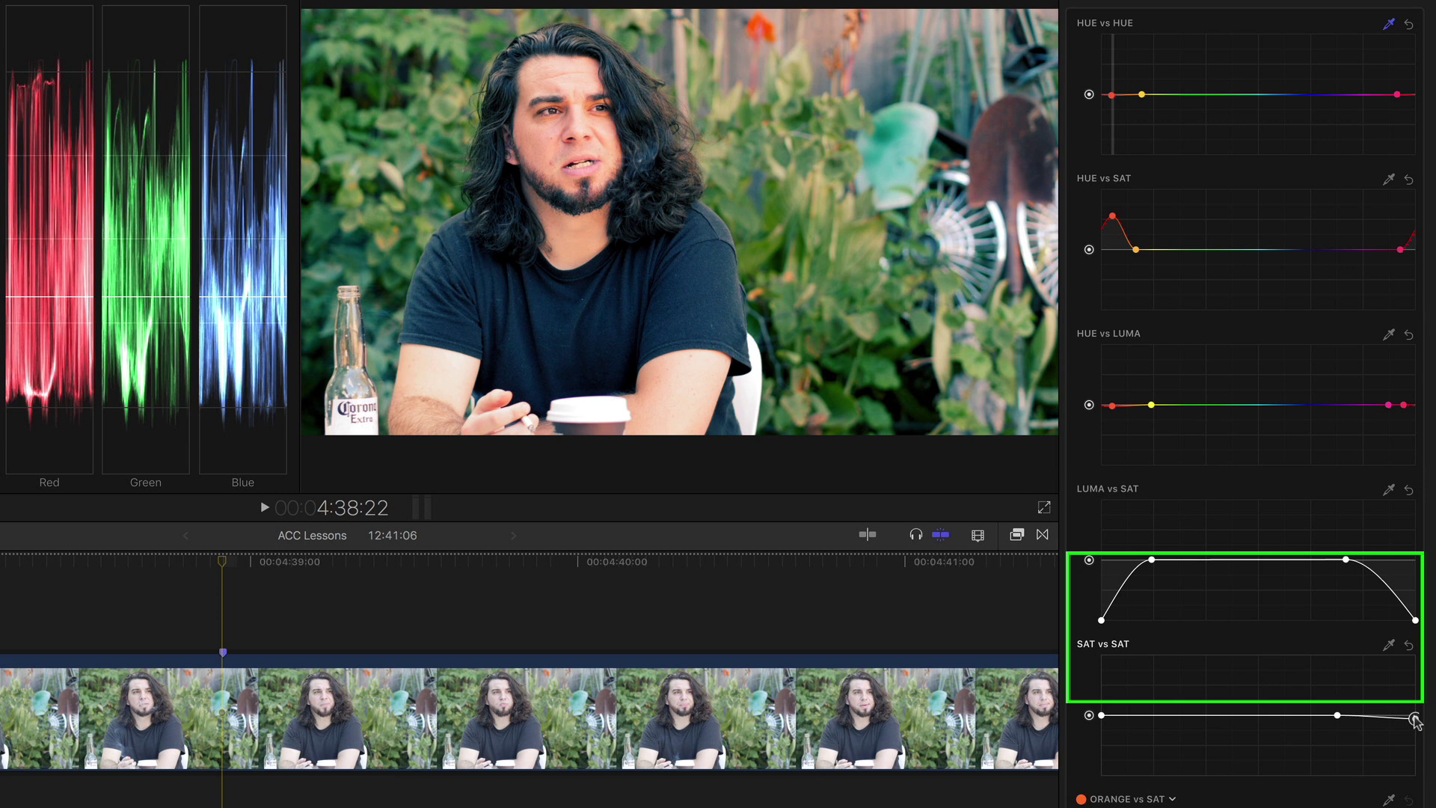
{"action": "scroll", "coordinate": [1414, 719], "scroll_direction": "down", "scroll_amount": 1}
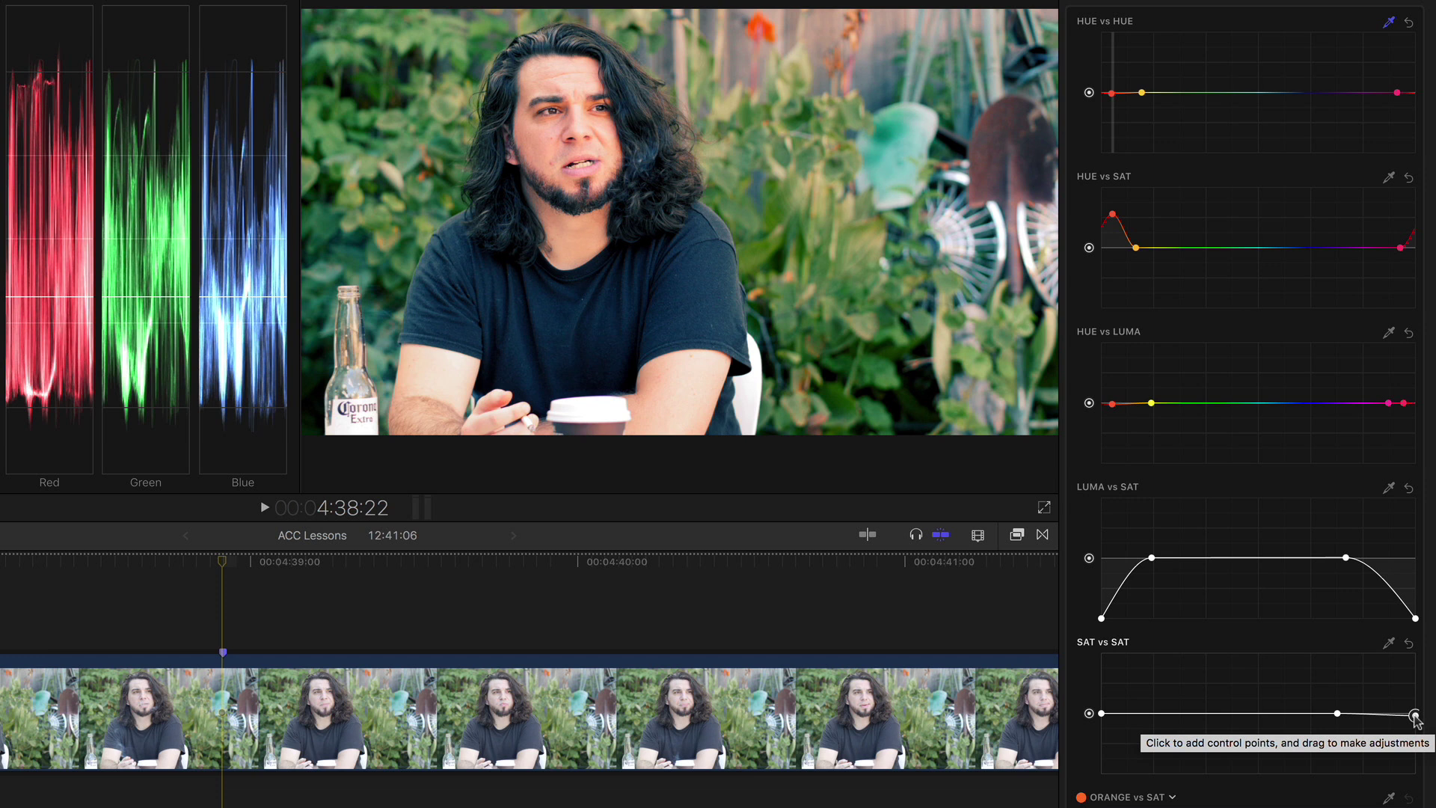
Sample the green foliage in Hue vs Sat and pull the green saturation down.
{"action": "left_click", "coordinate": [1388, 180]}
{"action": "left_click", "coordinate": [329, 120]}
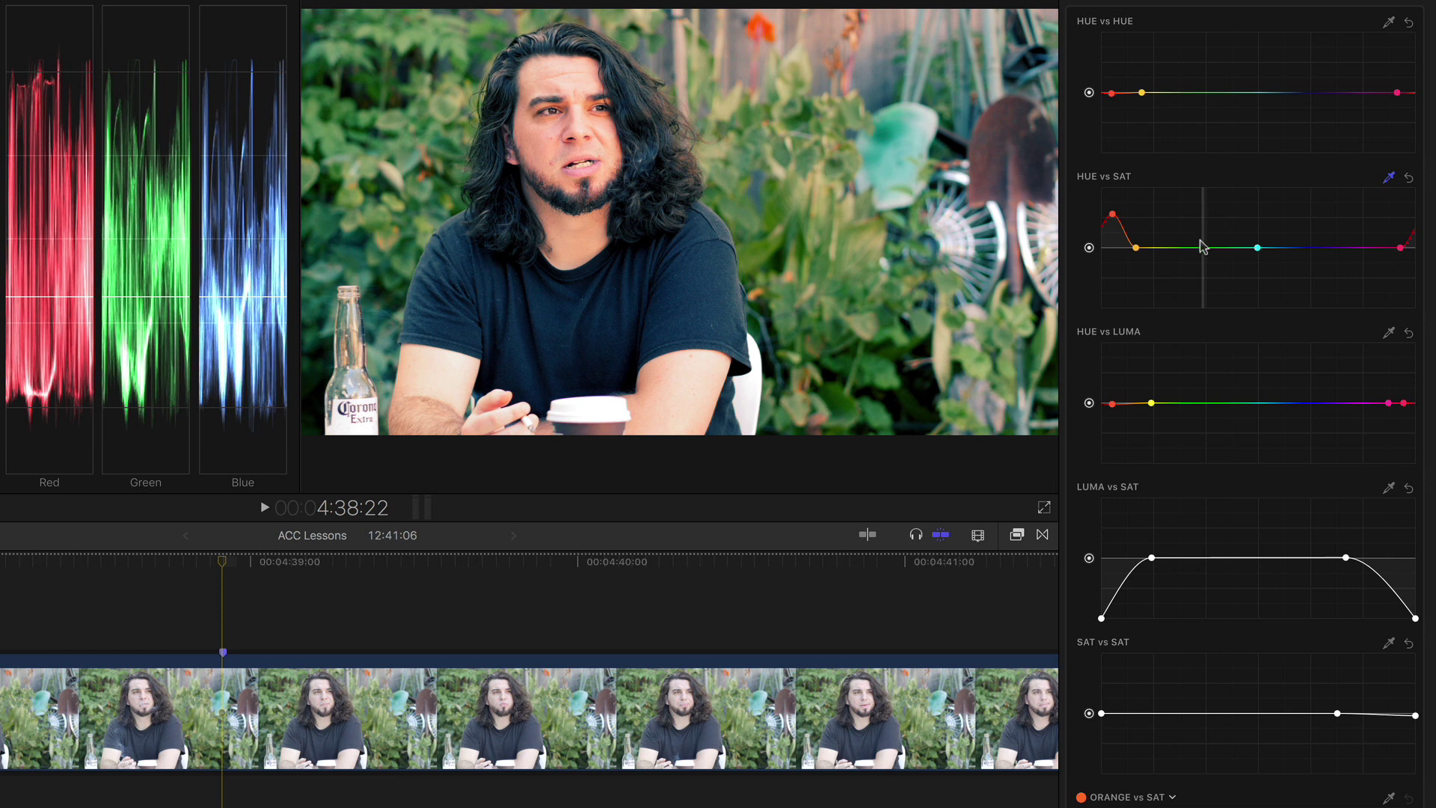
{"action": "left_click_drag", "start_coordinate": [1201, 246], "coordinate": [1201, 278]}
{"action": "left_click", "coordinate": [1156, 268]}
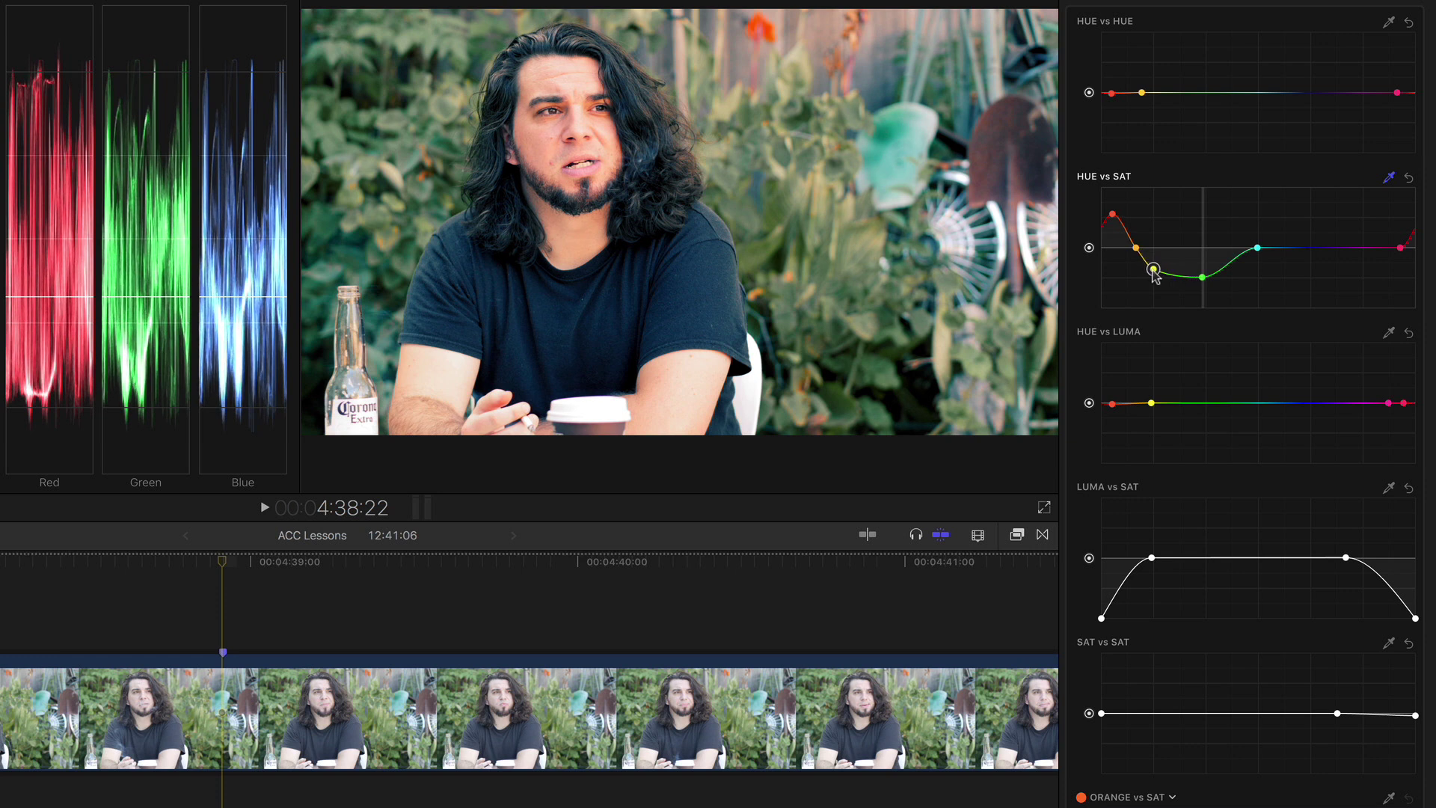
{"action": "left_click", "coordinate": [1237, 270]}
{"action": "left_click", "coordinate": [1200, 275]}
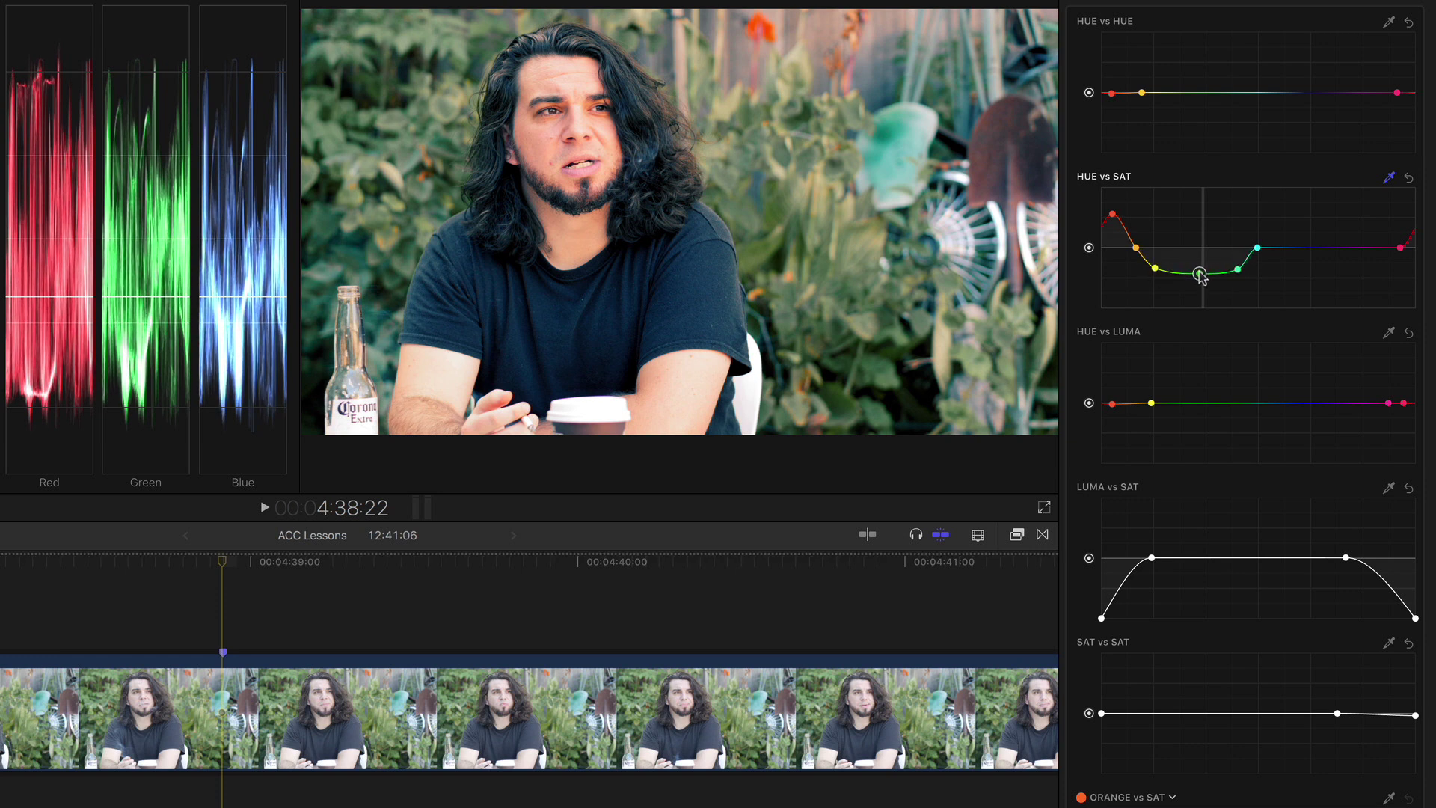
Sample a yellow tone and add a yellow point on the Hue vs Luma curve.
{"action": "left_click", "coordinate": [1389, 334]}
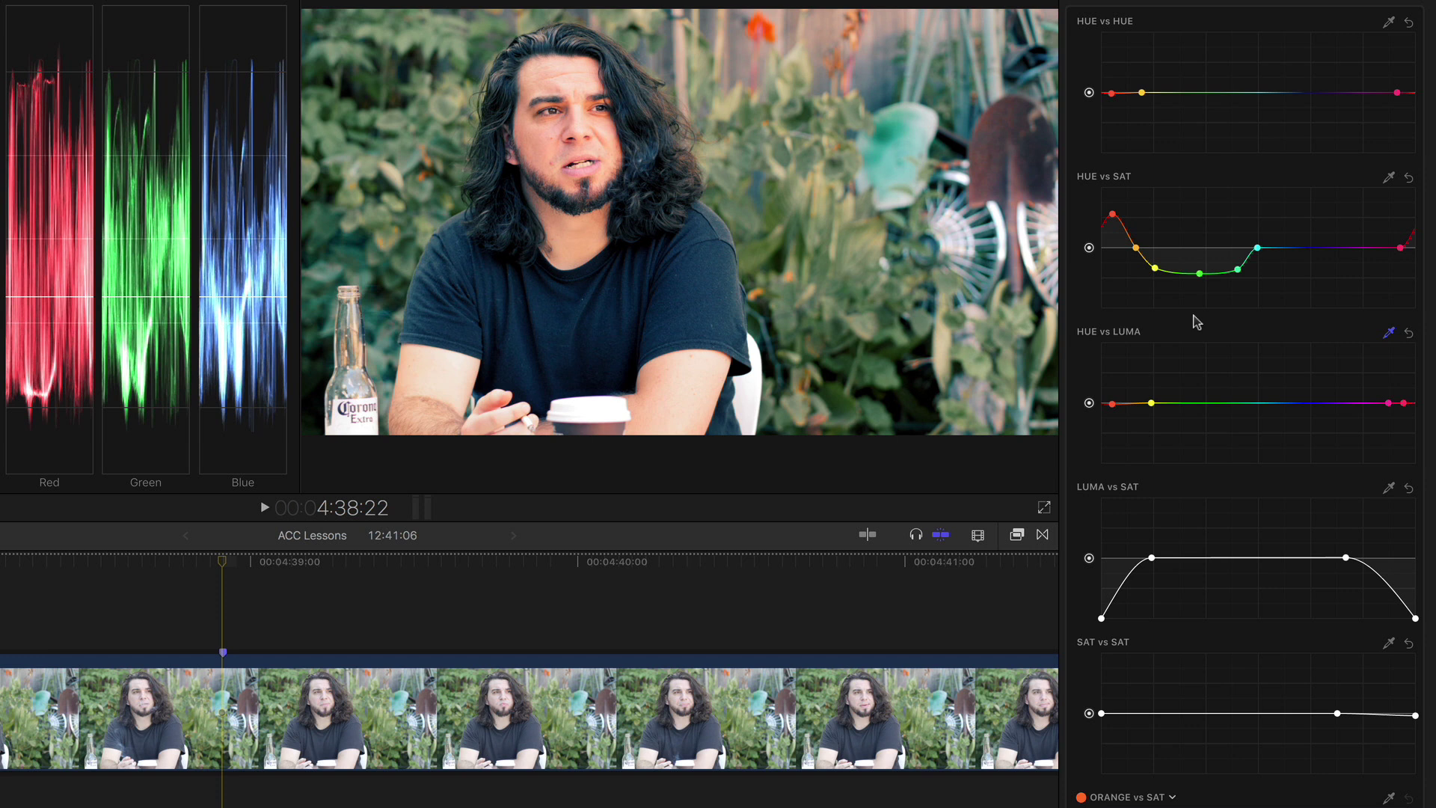
{"action": "left_click", "coordinate": [396, 146]}
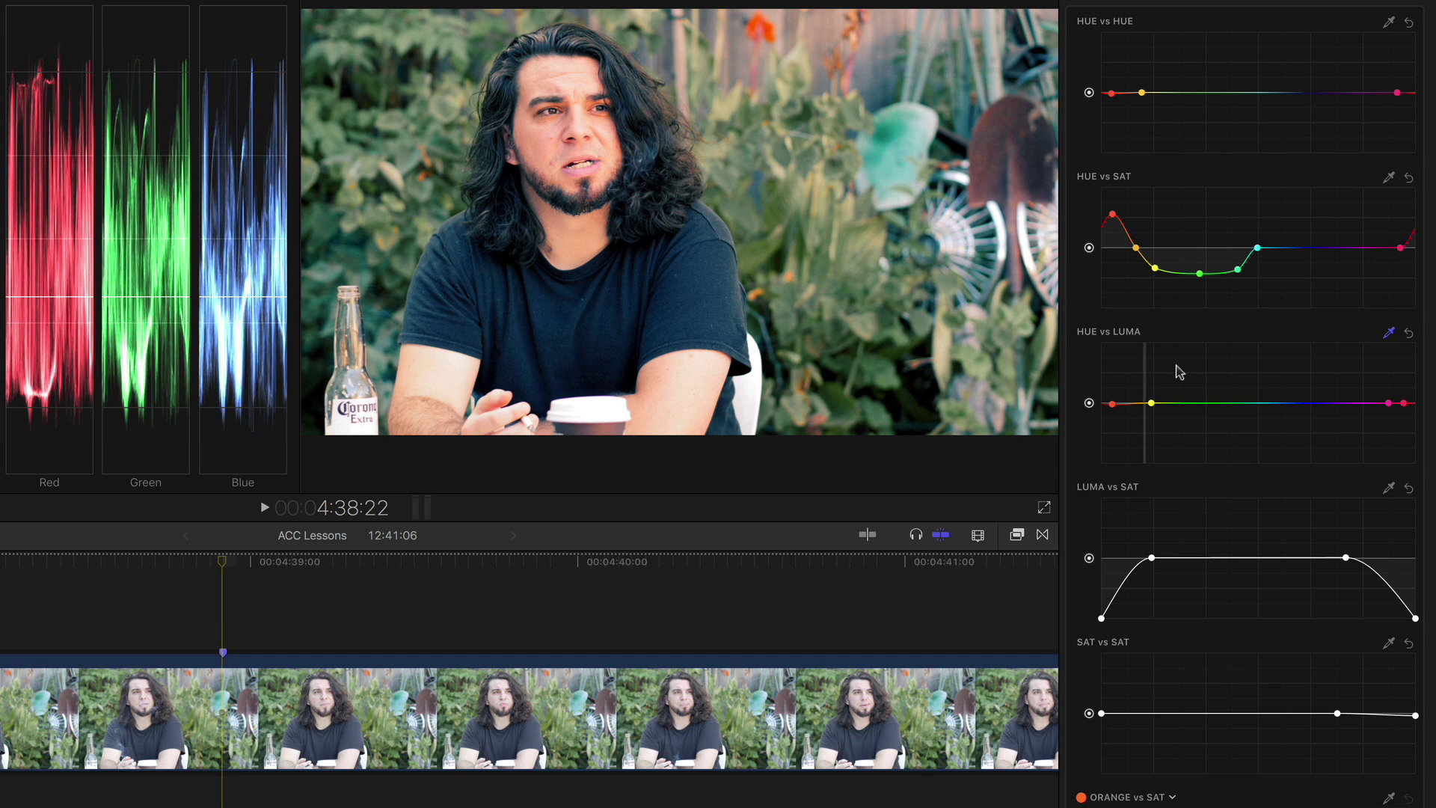
{"action": "left_click", "coordinate": [1152, 406]}
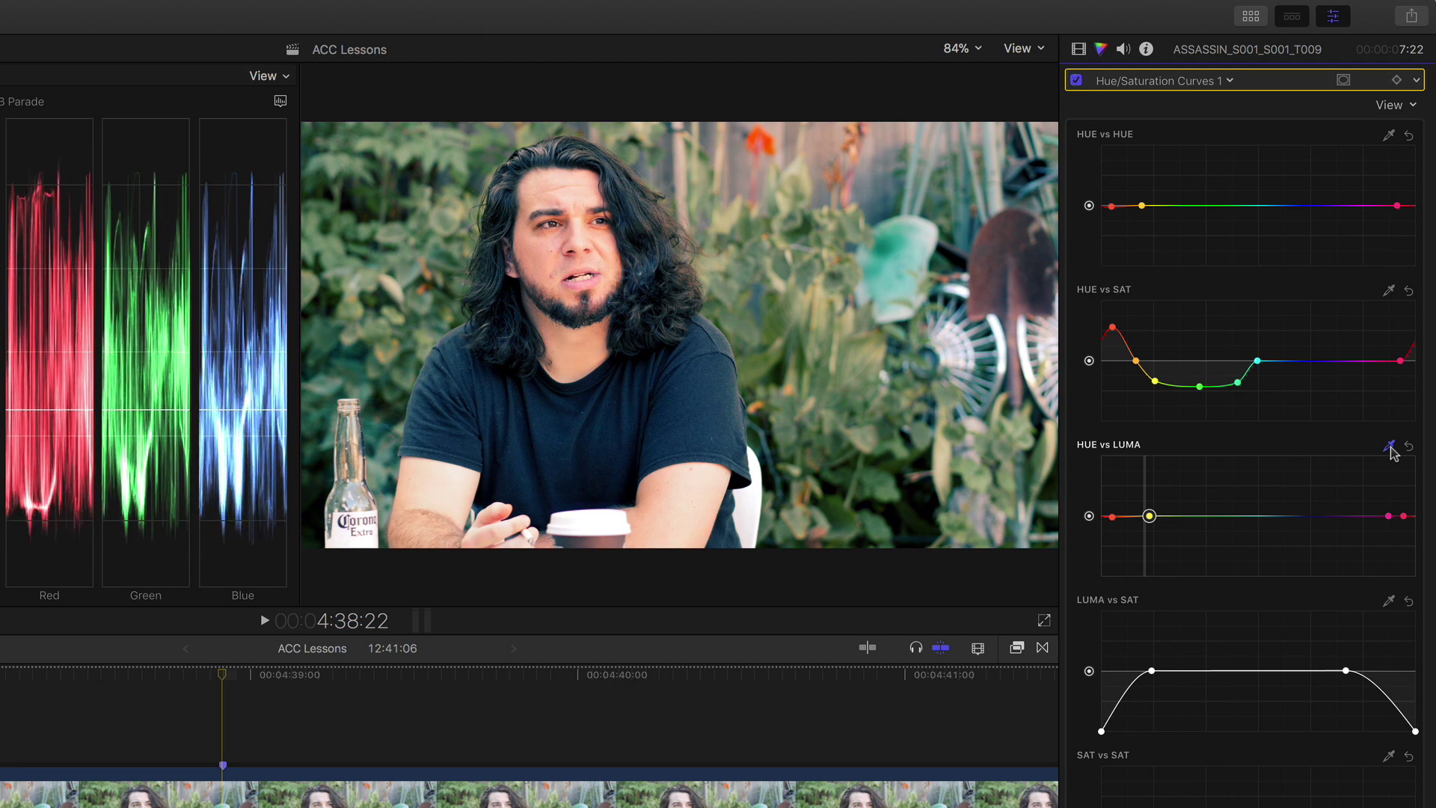
{"action": "key", "text": "super+alt+b"}
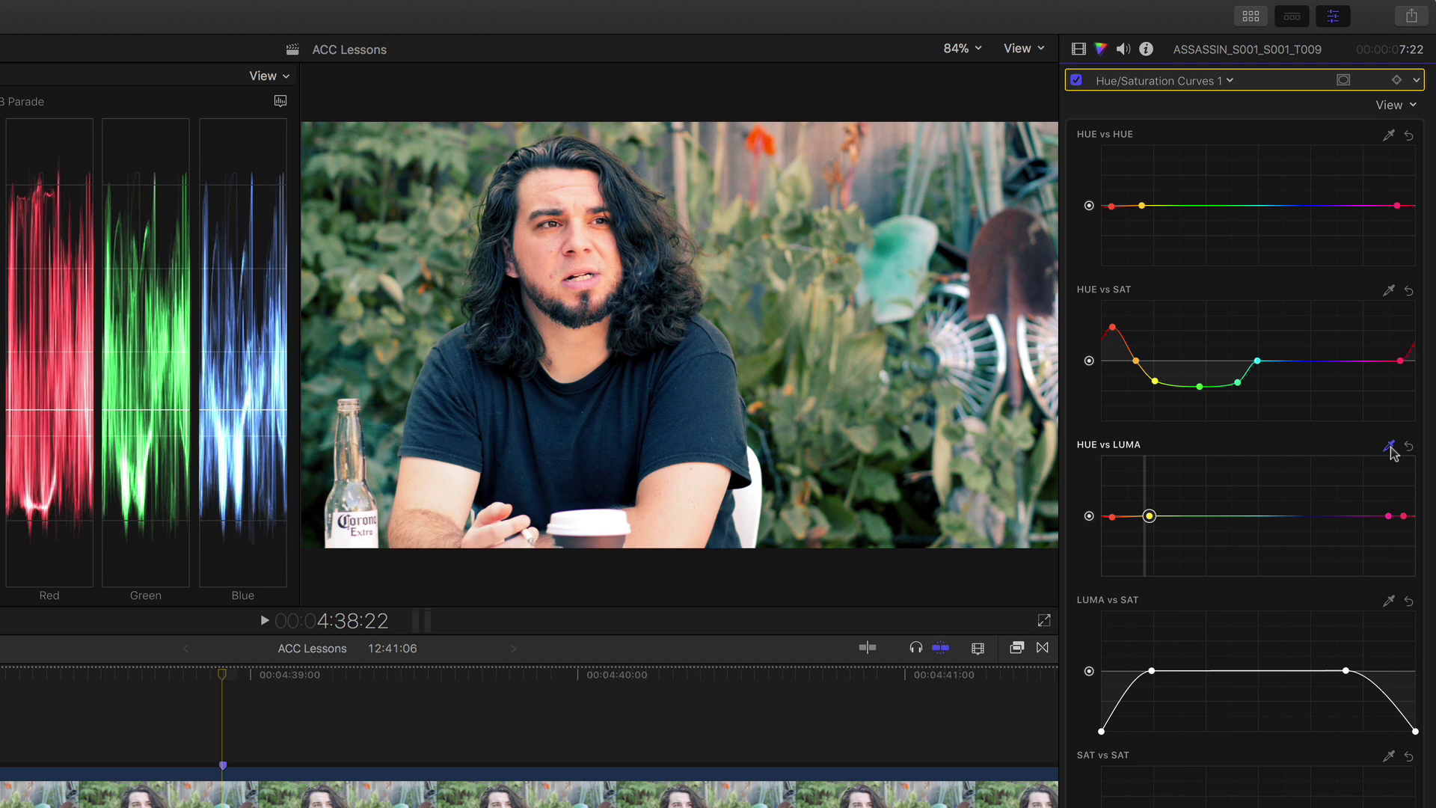